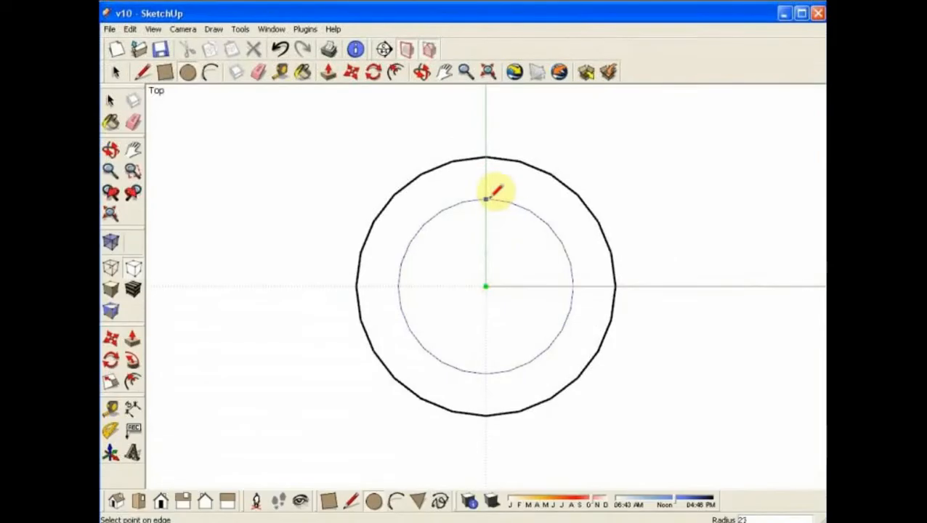
# Draw a circle of radius 15 centred on the origin and delete the face inside it to open the hole.
pyautogui.click(486, 287)
pyautogui.click(486, 230)
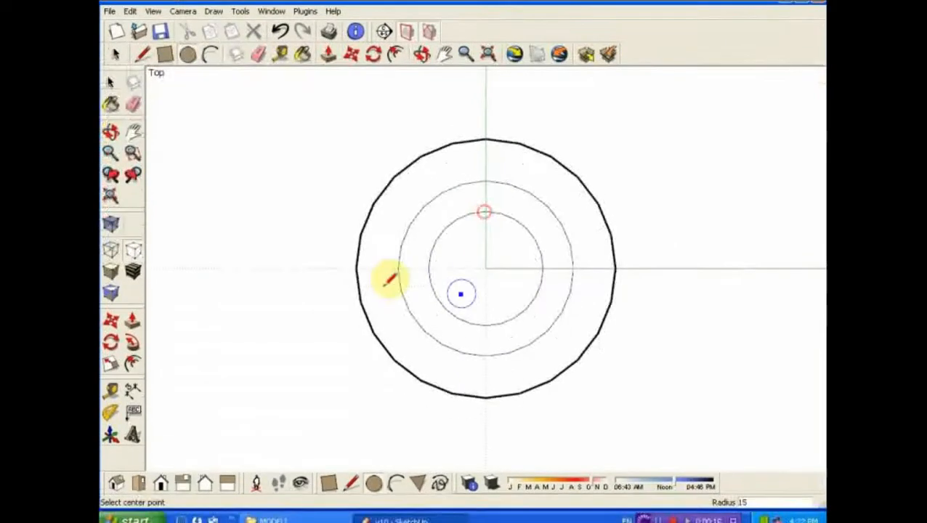
pyautogui.click(111, 99)
pyautogui.click(449, 272)
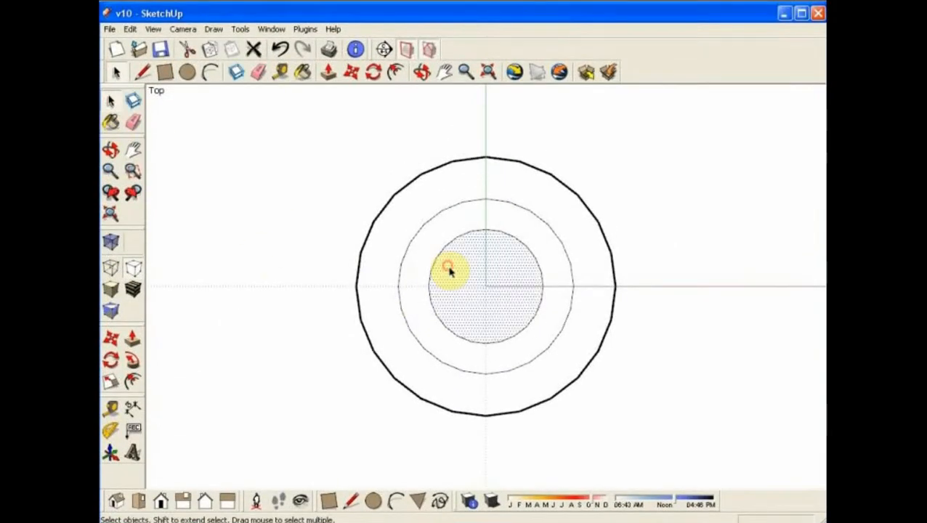
pyautogui.press('Delete')
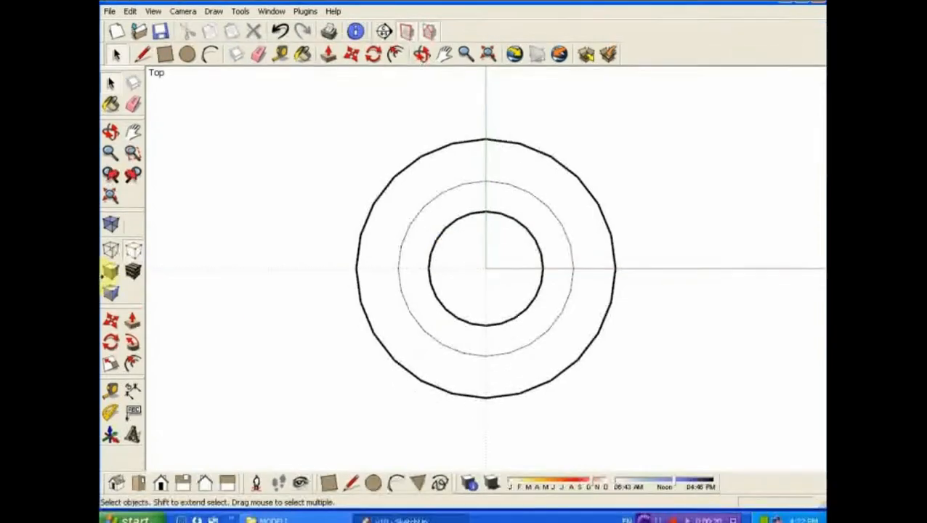
# Switch to shaded display and draw a rectangle about 68 wide and 70 high above the horizontal axis, spanning the outer circle's diameter.
pyautogui.click(110, 289)
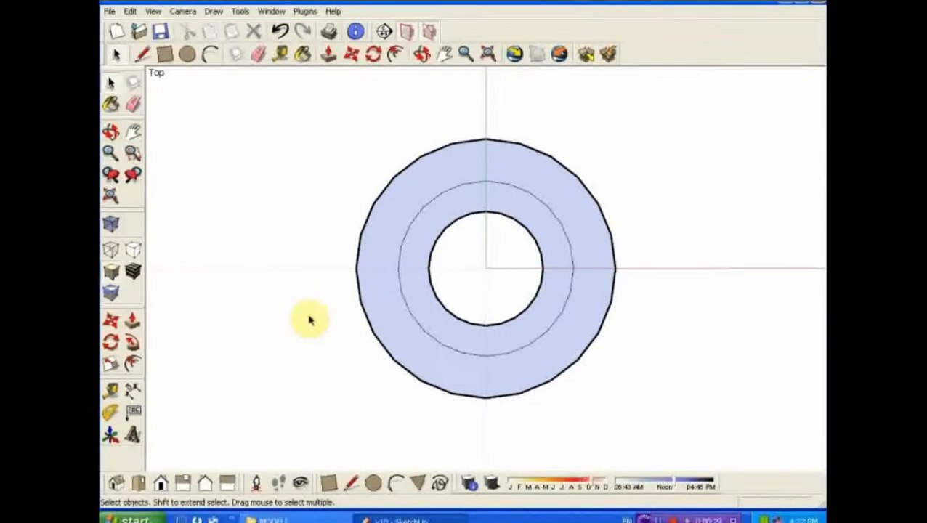
pyautogui.scroll(-3, 276, 338)
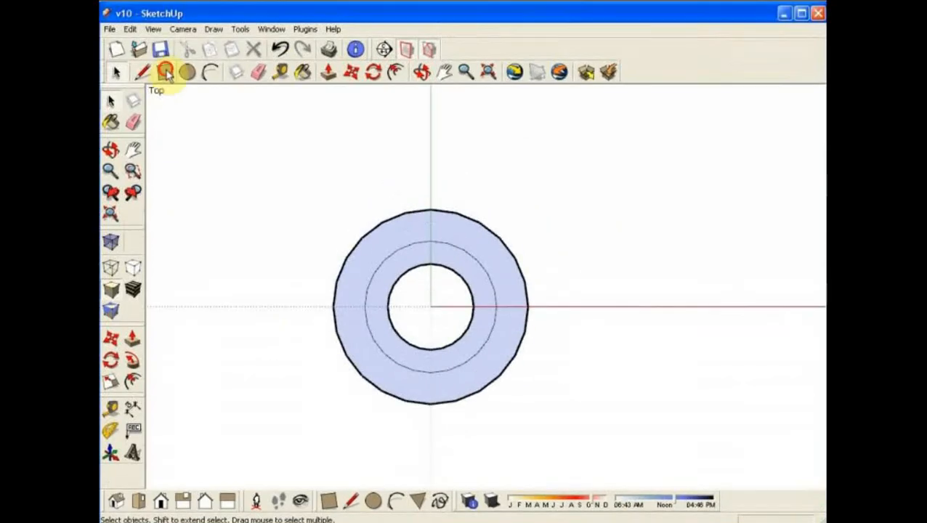
pyautogui.click(165, 74)
pyautogui.click(333, 306)
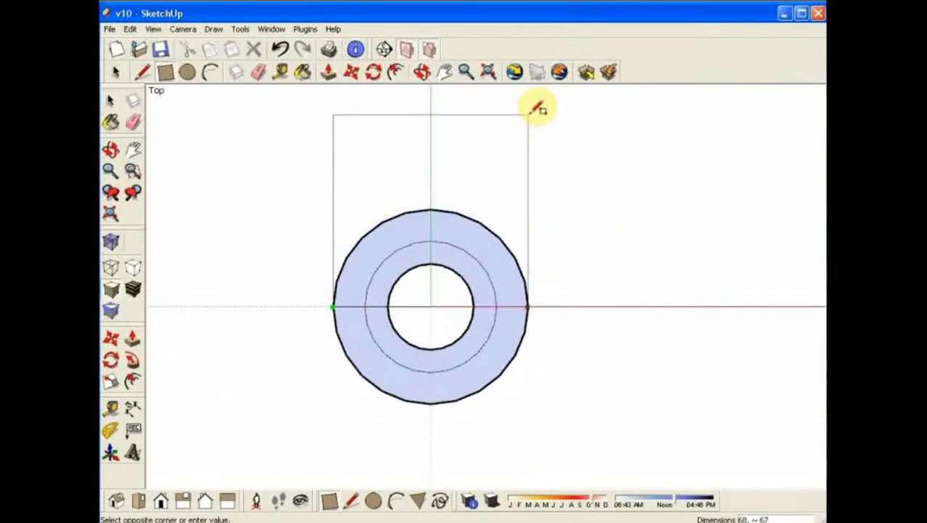
pyautogui.click(528, 105)
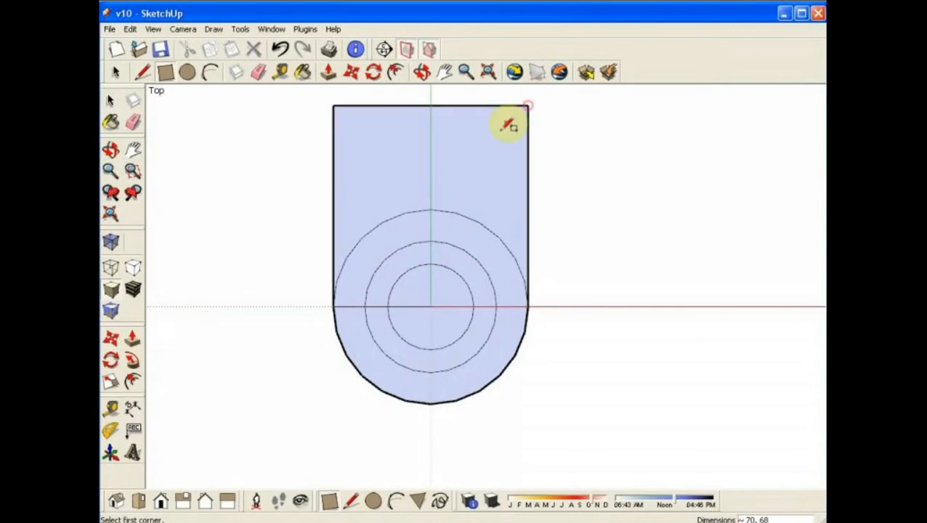
# Draw an arc between the midpoints of the rectangle's two vertical sides, bulging up almost to its upper edge.
pyautogui.click(209, 73)
pyautogui.click(334, 206)
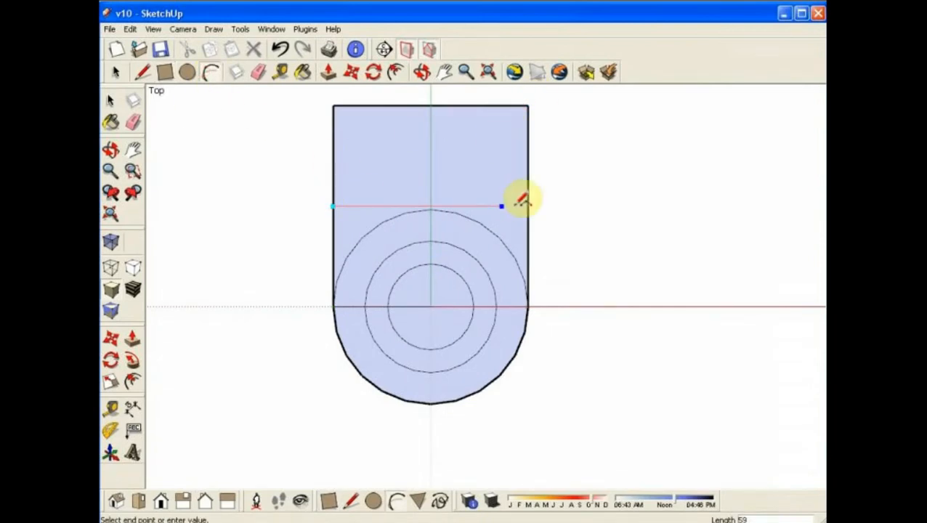
pyautogui.click(529, 206)
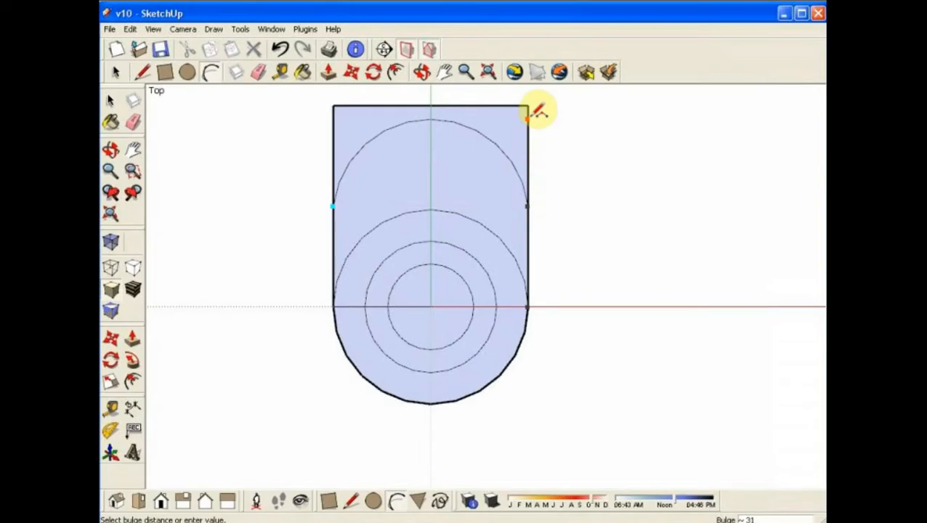
pyautogui.click(433, 109)
# Delete the corner face and the rectangle's edges outside the arc to leave a rounded outline.
pyautogui.click(110, 101)
pyautogui.click(342, 113)
pyautogui.press('Delete')
pyautogui.click(342, 107)
pyautogui.press('Delete')
pyautogui.click(334, 133)
pyautogui.press('Delete')
pyautogui.click(528, 130)
pyautogui.press('Delete')
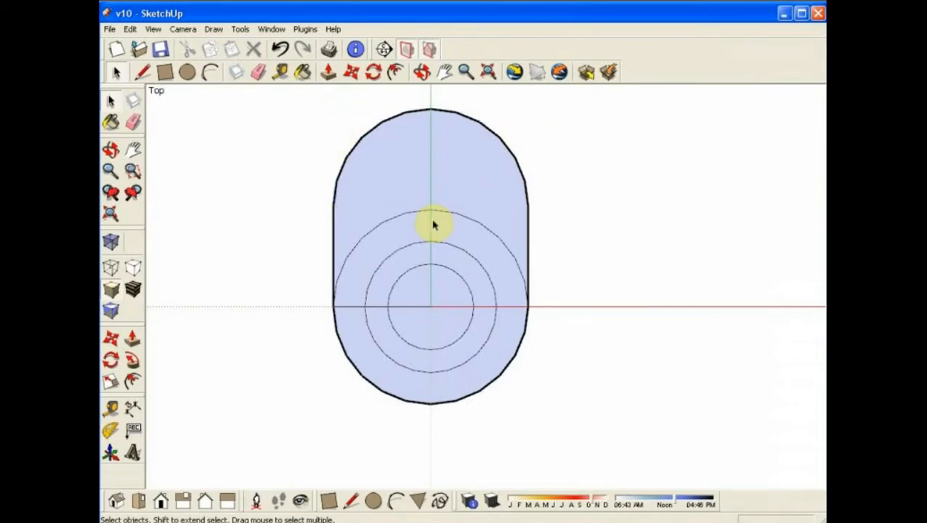
# Delete both half faces inside the central hole and the line crossing it.
pyautogui.click(417, 303)
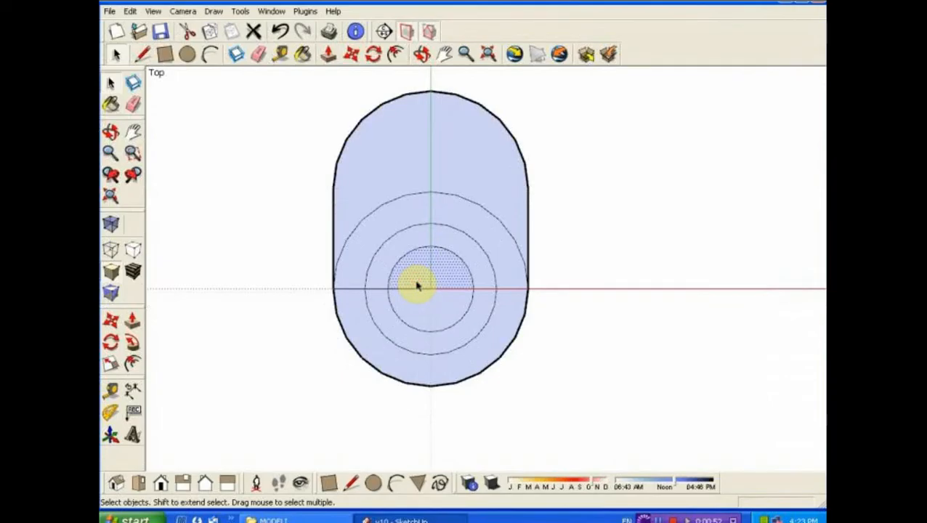
pyautogui.press('Delete')
pyautogui.click(417, 309)
pyautogui.press('Delete')
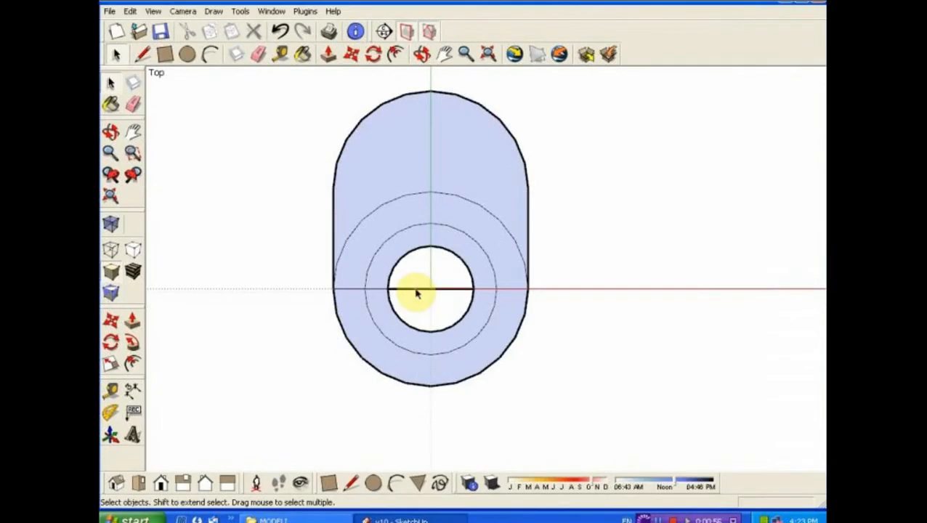
pyautogui.click(413, 290)
pyautogui.press('Delete')
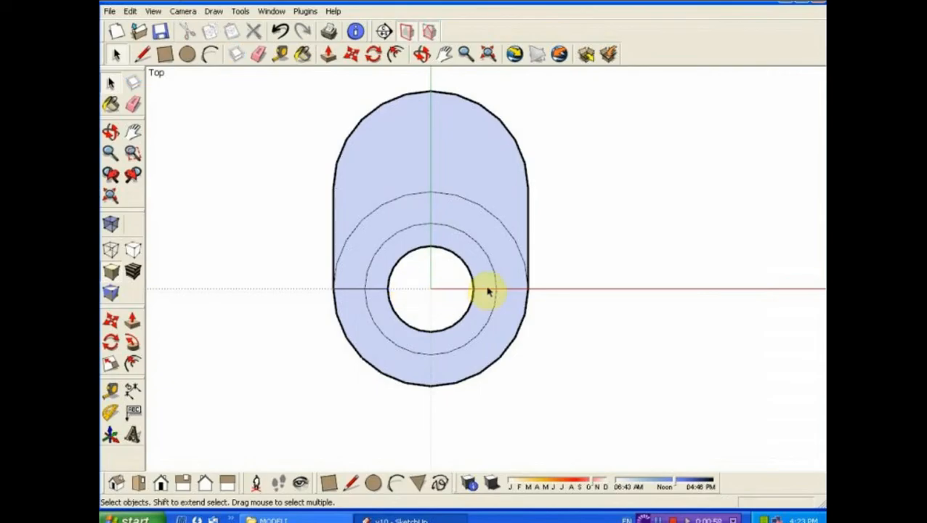
# Delete the leftover horizontal line segments crossing the rings beside the hole.
pyautogui.click(487, 293)
pyautogui.click(488, 290)
pyautogui.press('Delete')
pyautogui.click(506, 290)
pyautogui.press('Delete')
pyautogui.click(379, 282)
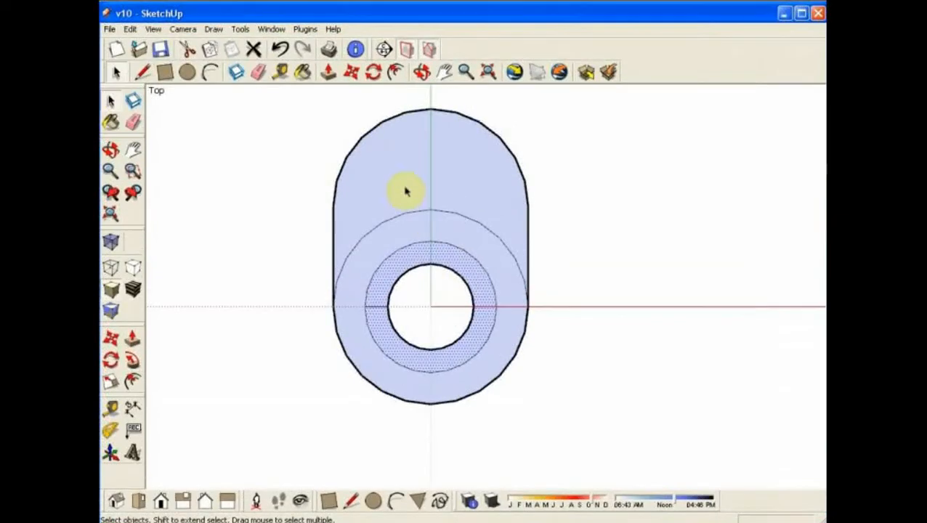
# Draw a rectangle about 18 wide downward from the top of the rounded outline, centred on the vertical axis.
pyautogui.scroll(3, 419, 106)
pyautogui.click(166, 73)
pyautogui.click(400, 120)
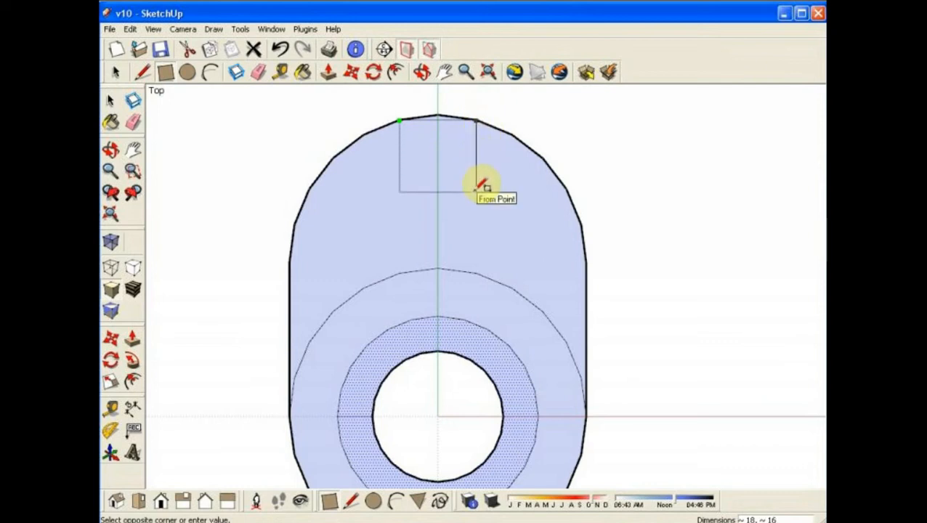
# Delete the sliver above the slot rectangle, the rectangle's face and its upper edge to open the slot.
pyautogui.click(111, 101)
pyautogui.click(436, 120)
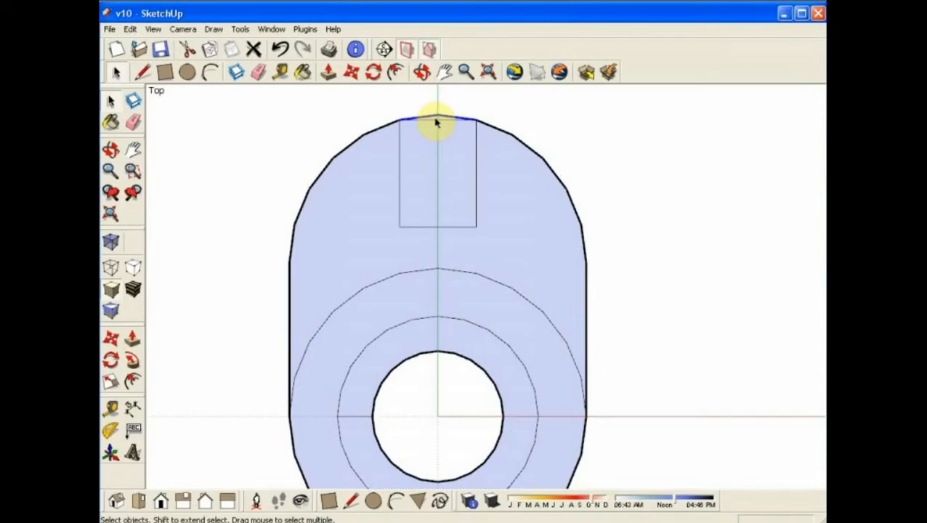
pyautogui.scroll(2, 437, 121)
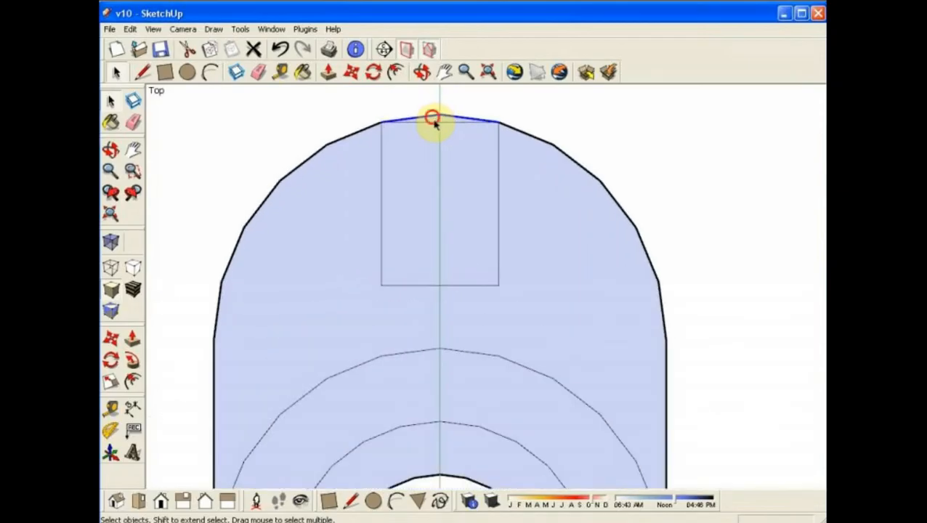
pyautogui.press('Delete')
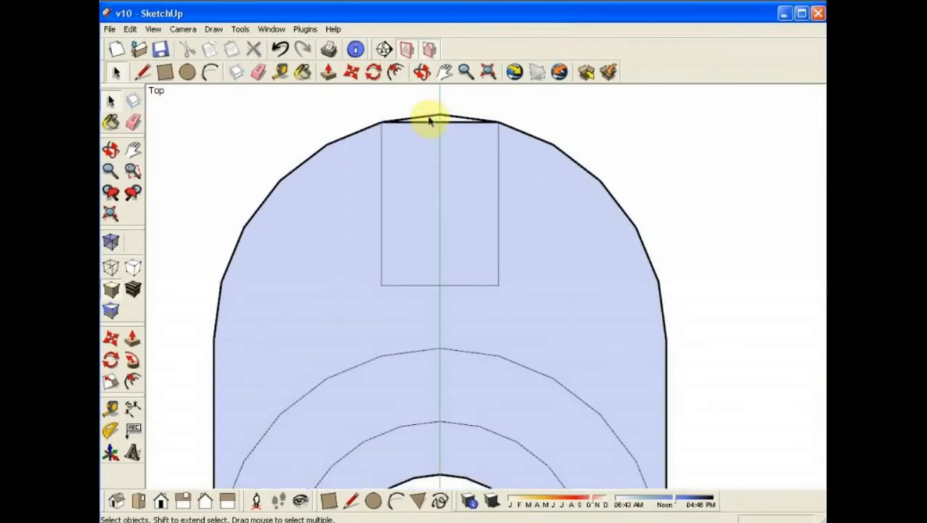
pyautogui.click(429, 120)
pyautogui.press('Delete')
pyautogui.click(445, 159)
pyautogui.press('Delete')
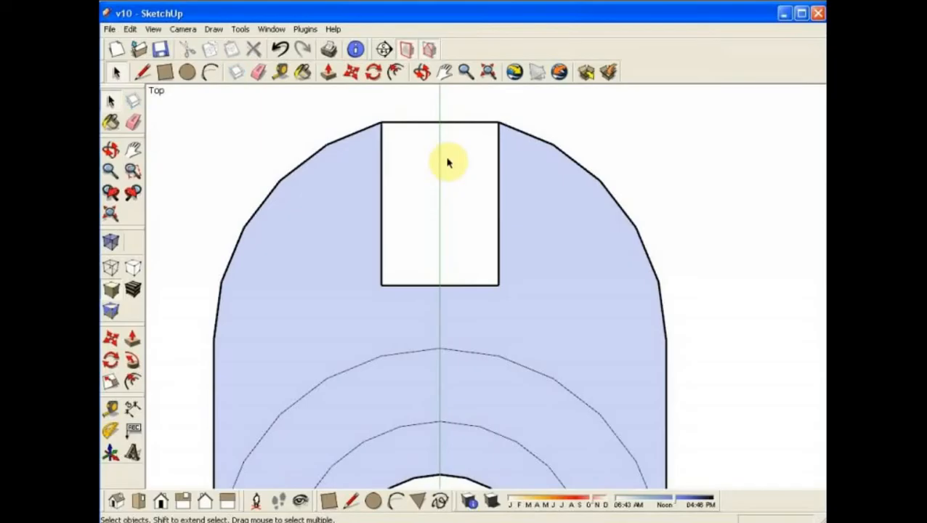
pyautogui.click(424, 125)
pyautogui.press('Delete')
# Delete the remaining horizontal line segment in the inner ring.
pyautogui.scroll(-5, 396, 174)
pyautogui.scroll(3, 354, 334)
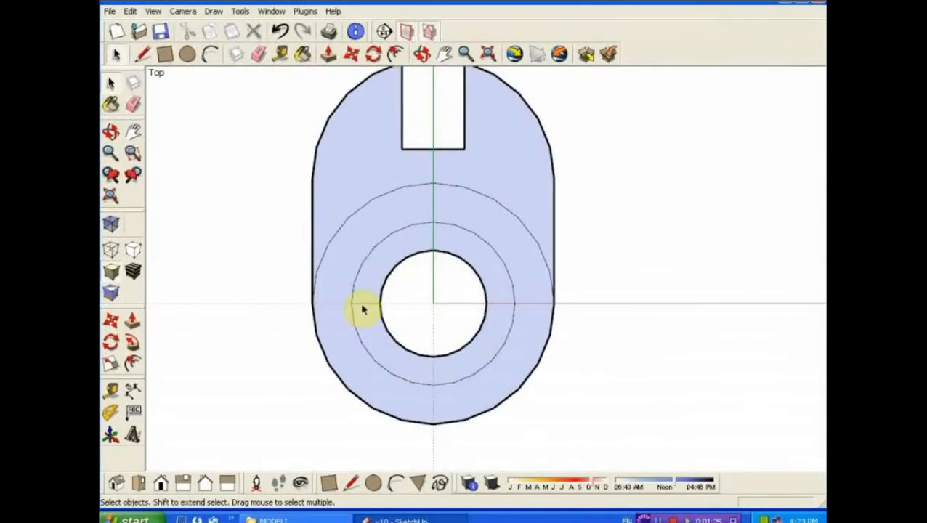
pyautogui.click(362, 324)
pyautogui.press('Escape')
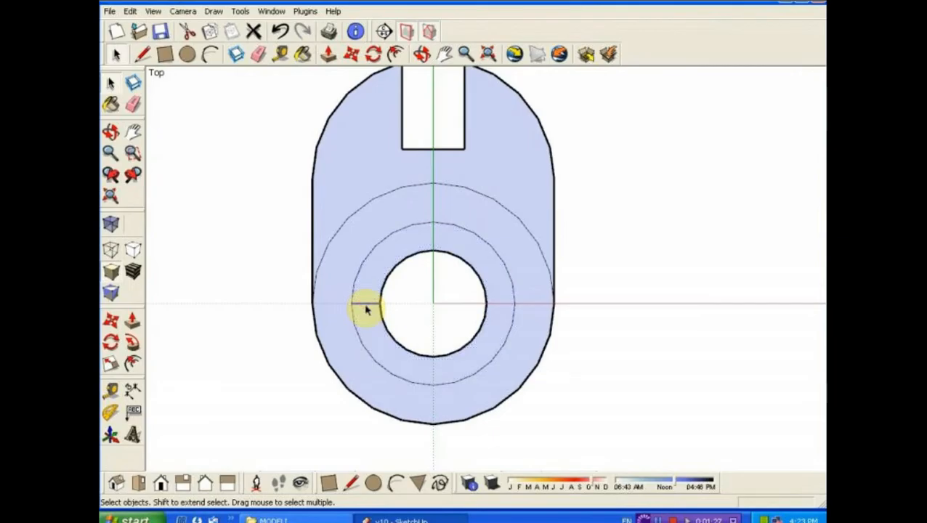
pyautogui.press('Delete')
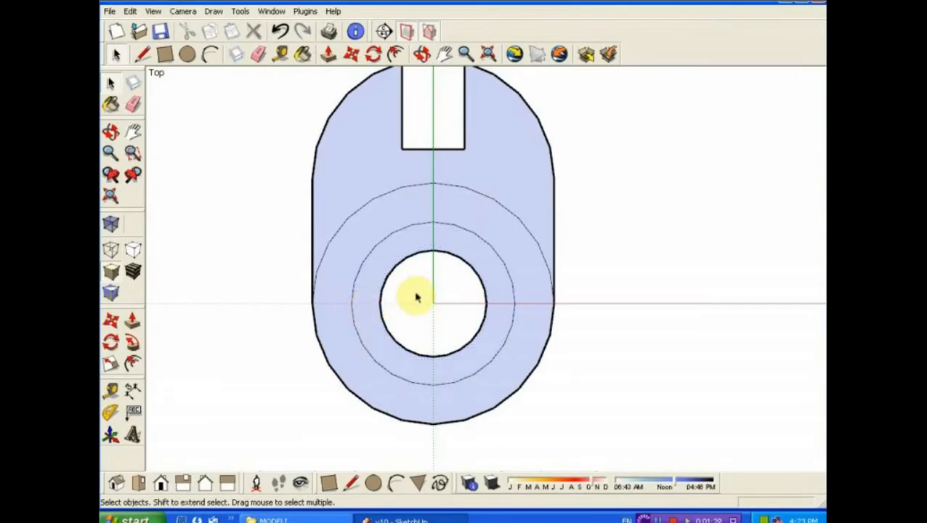
# Check the rings and the slotted plate as separate faces, briefly comparing the hidden-line and shaded displays.
pyautogui.click(497, 306)
pyautogui.click(533, 307)
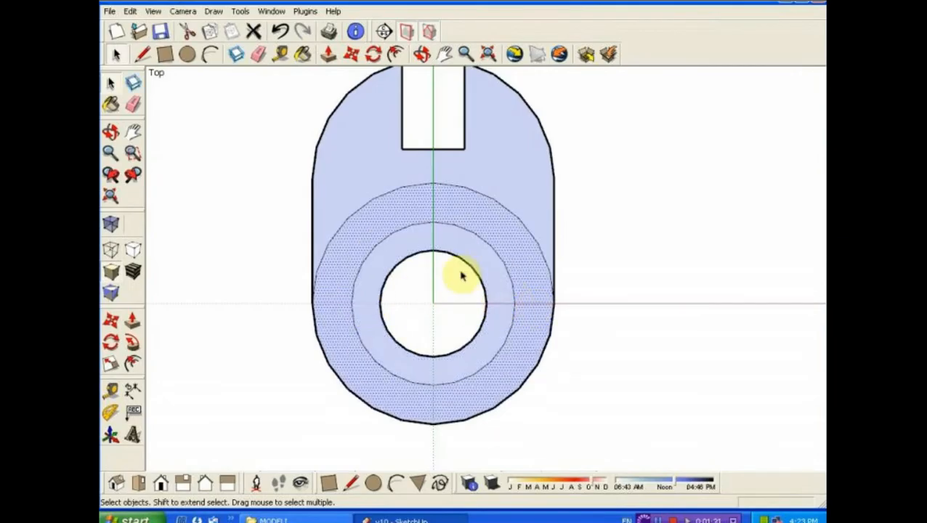
pyautogui.click(516, 149)
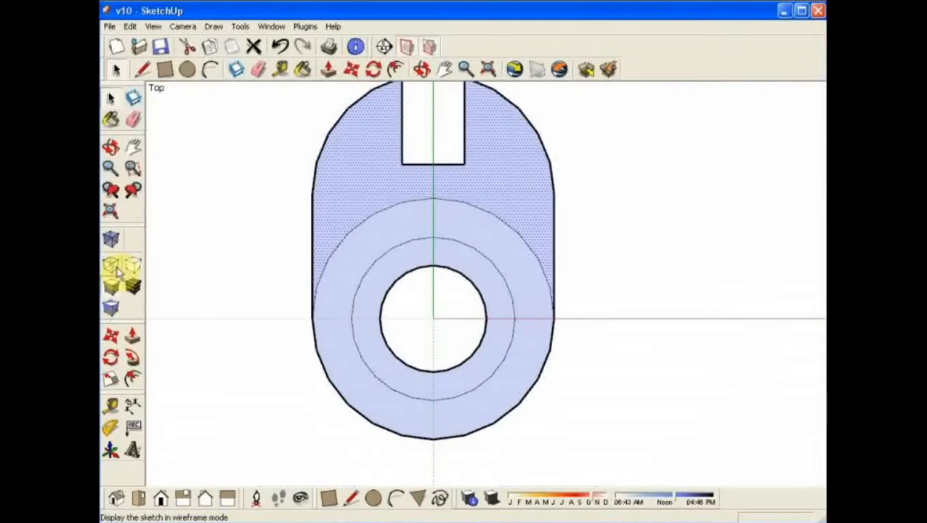
pyautogui.click(117, 270)
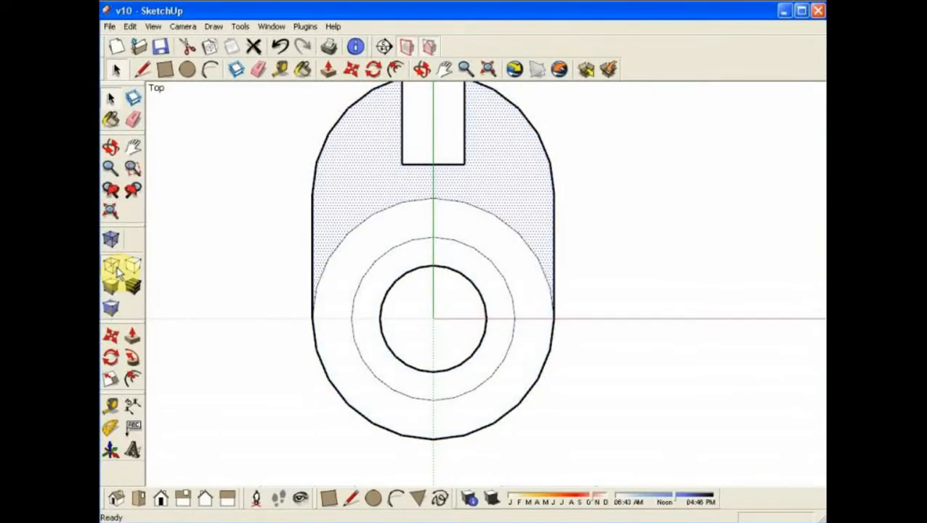
pyautogui.click(110, 286)
pyautogui.scroll(-1, 163, 298)
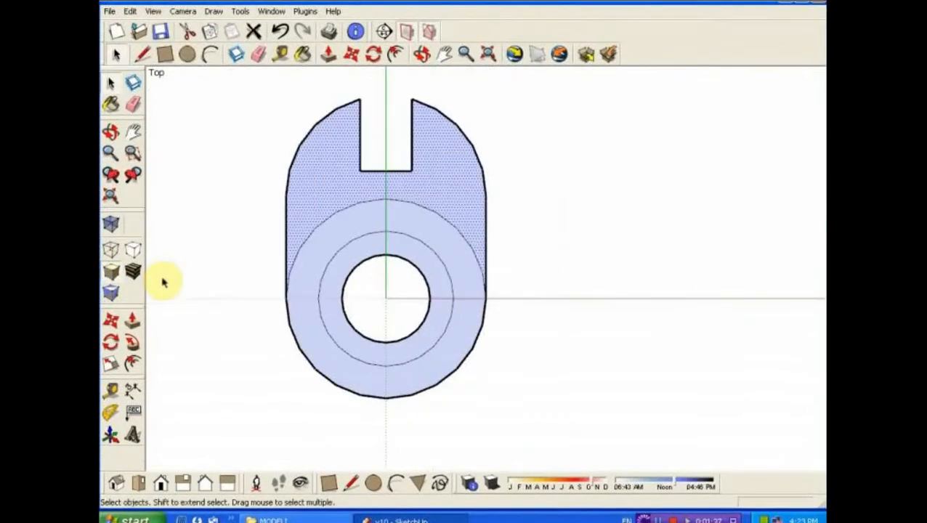
# Try to Push/Pull the inner ring face by -44 in the isometric view, and undo it.
pyautogui.click(421, 54)
pyautogui.moveTo(354, 251); pyautogui.dragTo(412, 171)
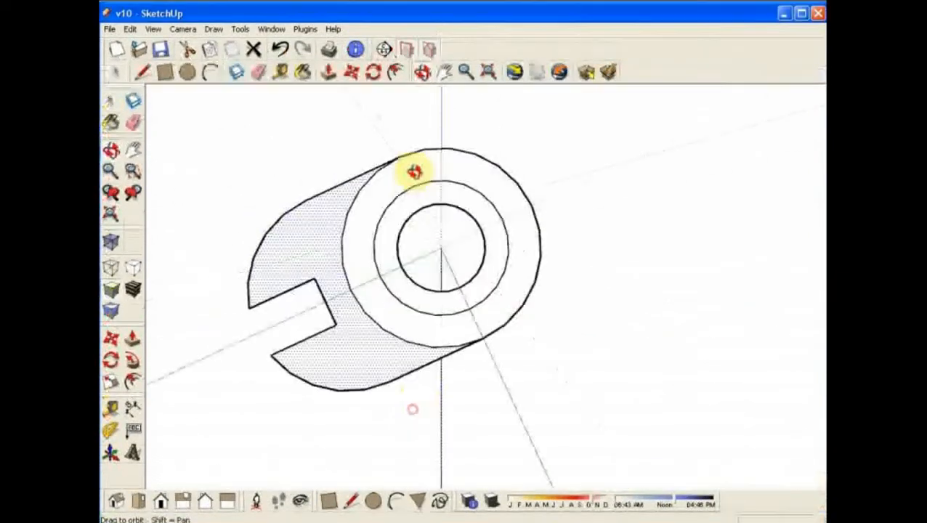
pyautogui.moveTo(385, 394); pyautogui.dragTo(447, 405)
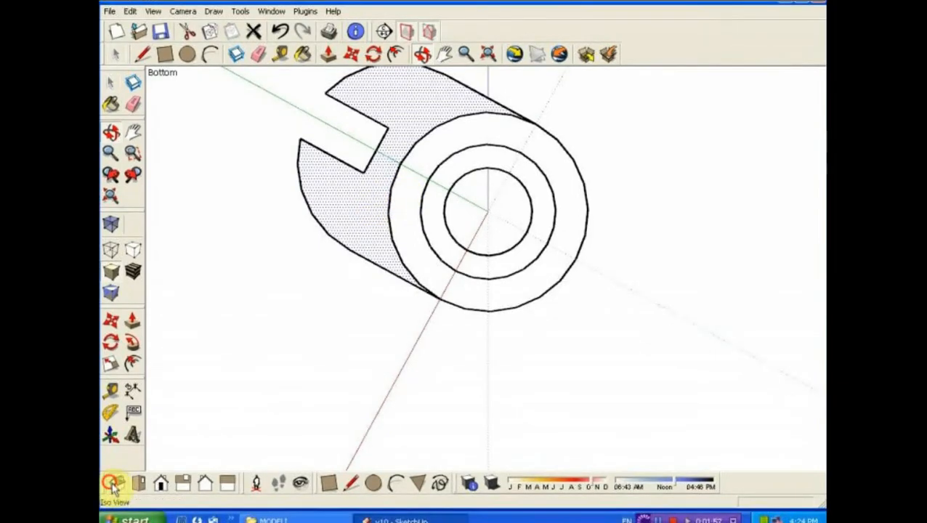
pyautogui.click(111, 485)
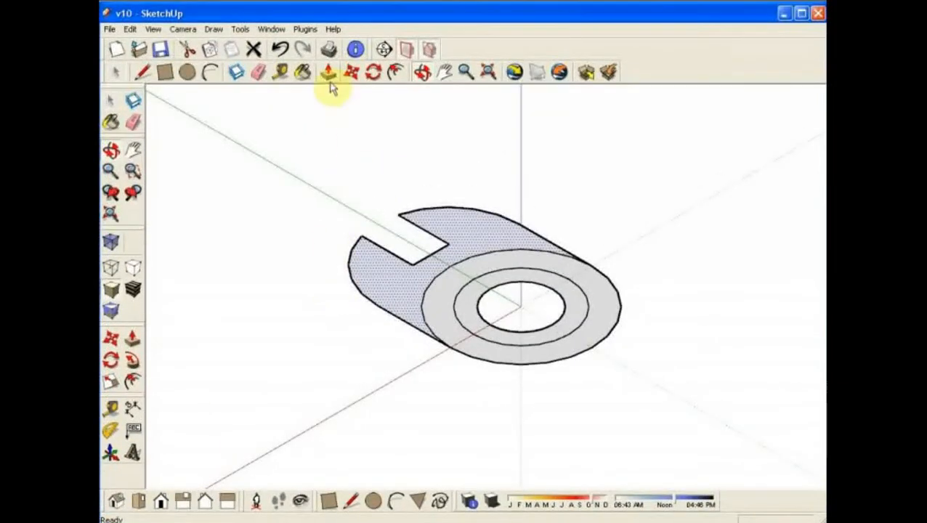
pyautogui.click(329, 72)
pyautogui.click(476, 294)
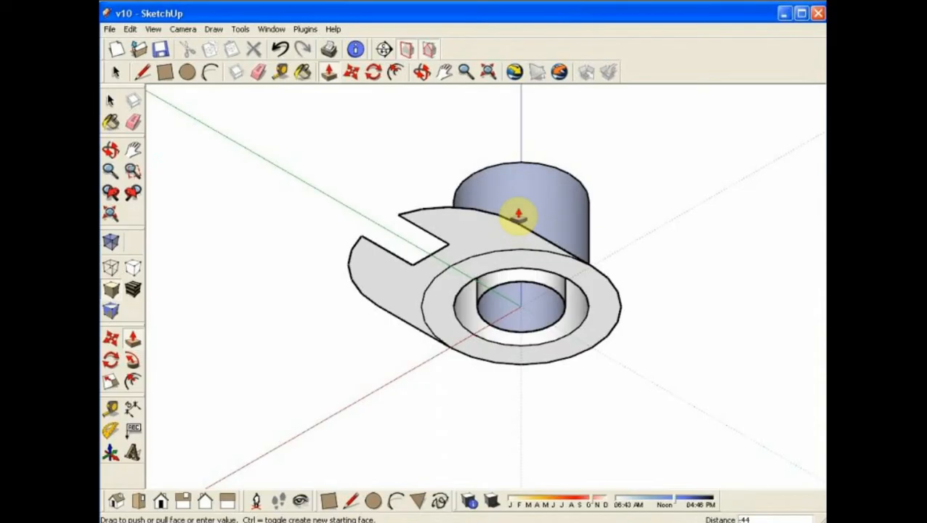
pyautogui.click(518, 216)
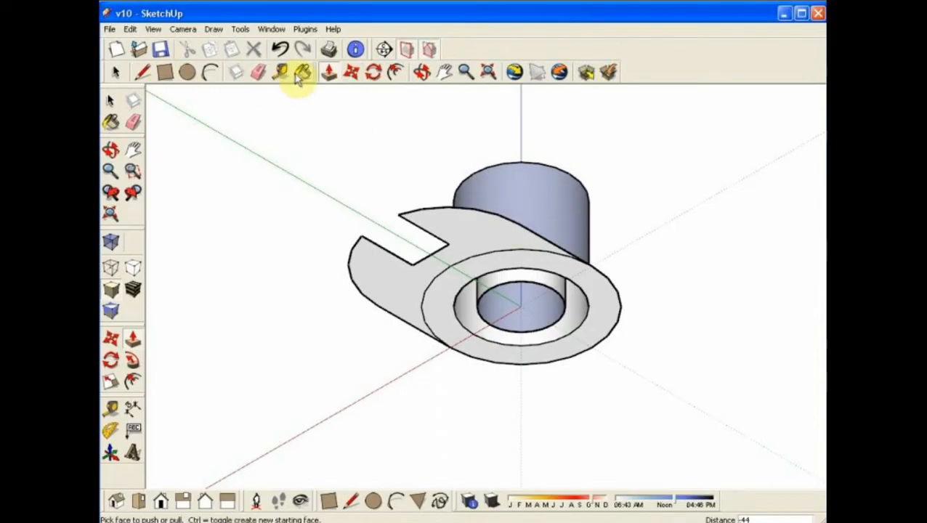
pyautogui.click(280, 49)
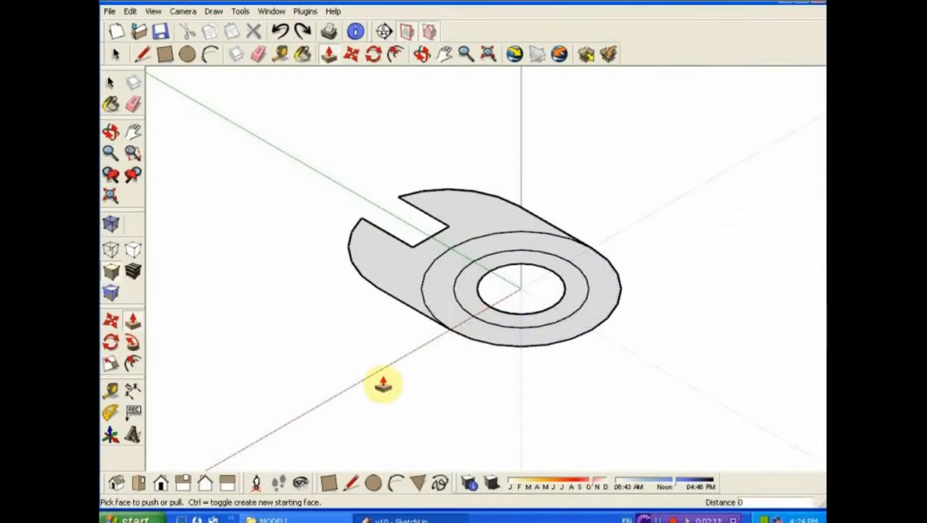
pyautogui.click(138, 483)
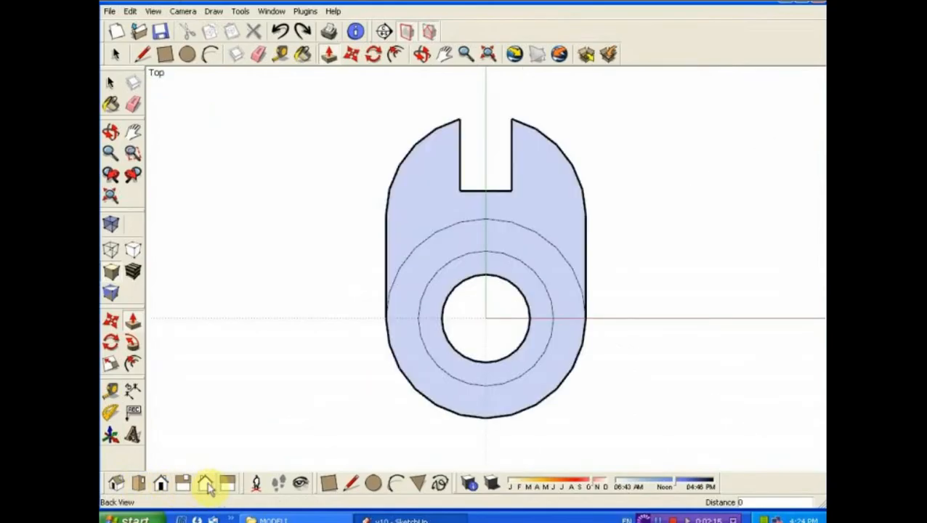
pyautogui.click(422, 54)
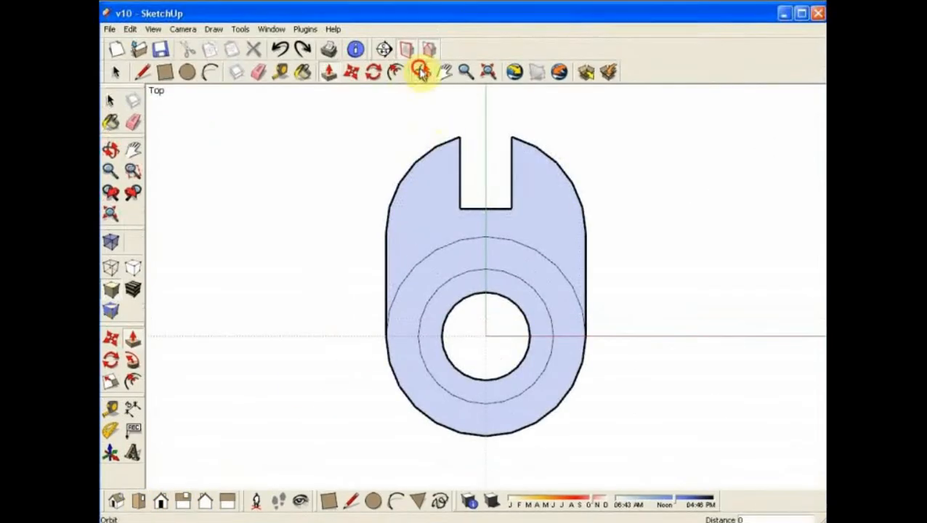
pyautogui.moveTo(420, 151); pyautogui.dragTo(450, 290)
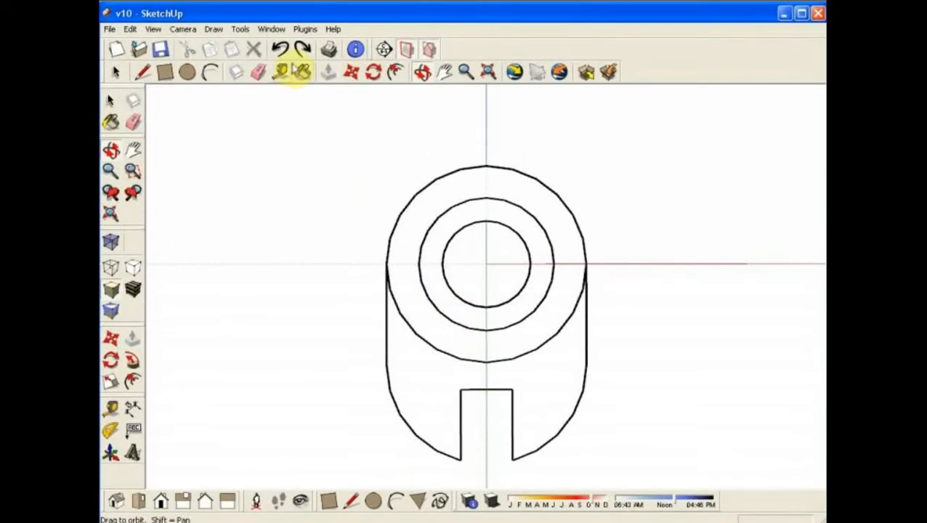
pyautogui.click(144, 74)
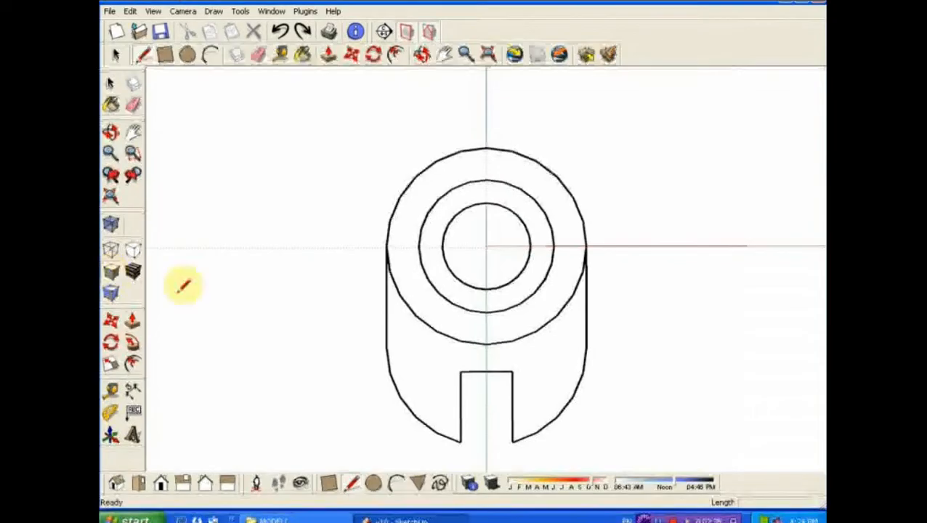
pyautogui.click(136, 483)
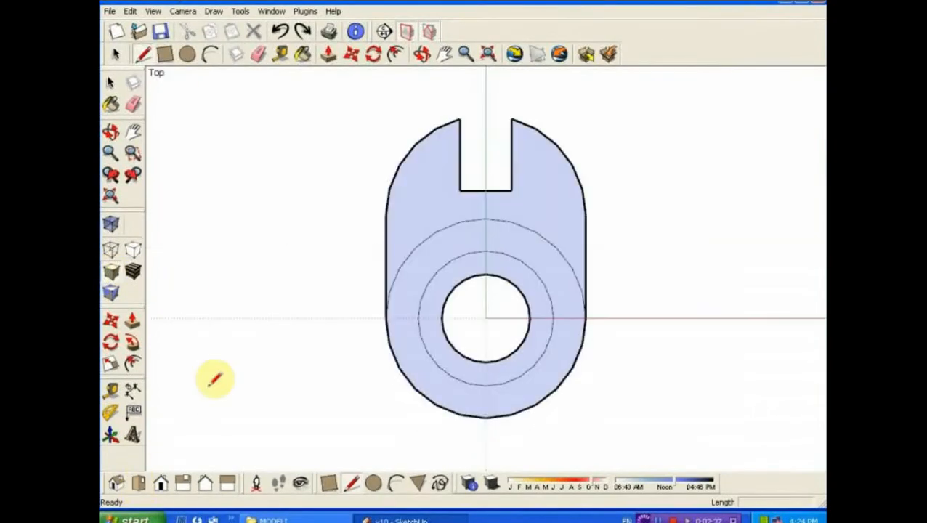
# Push/Pull the slotted plate face upward into a solid in the isometric view.
pyautogui.click(119, 483)
pyautogui.click(329, 54)
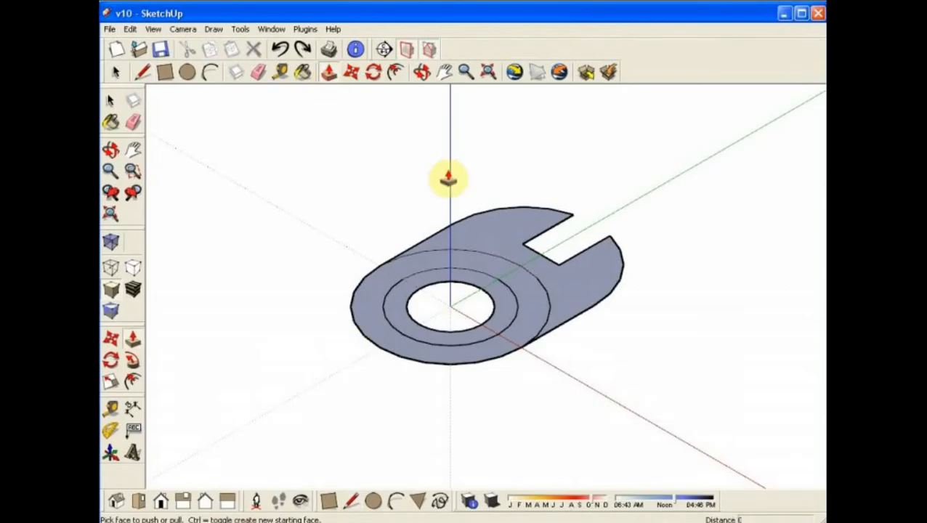
pyautogui.click(506, 231)
pyautogui.click(506, 194)
# Push/Pull the outer ring above the plate and the inner ring by -16 so it sits recessed inside the boss.
pyautogui.click(505, 268)
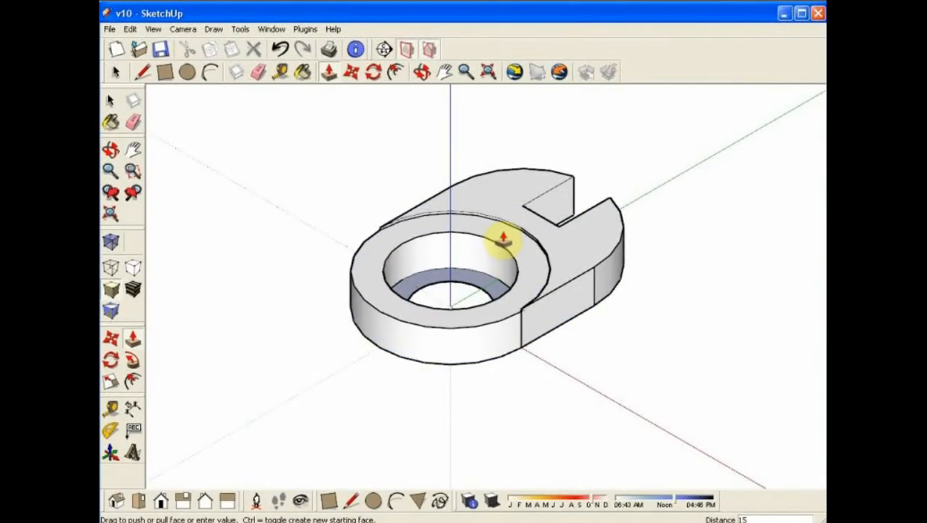
pyautogui.click(498, 219)
pyautogui.click(463, 269)
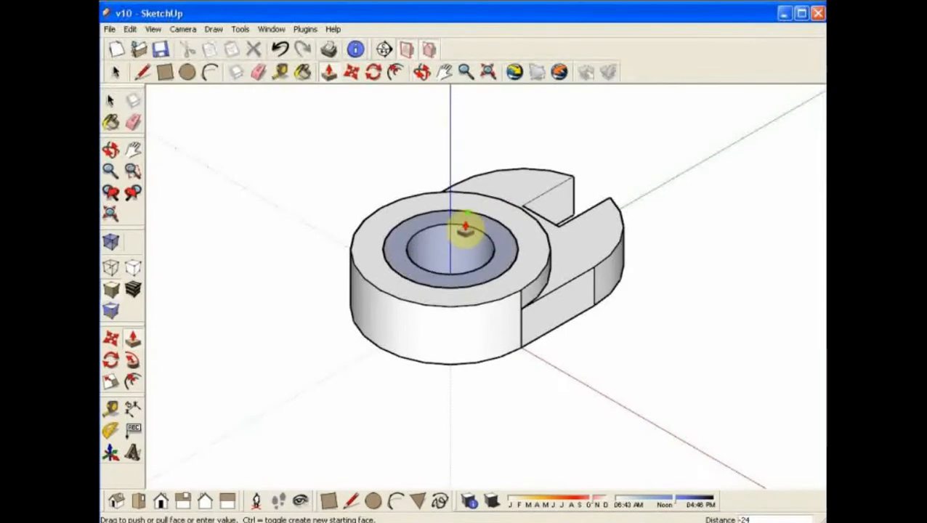
pyautogui.click(467, 191)
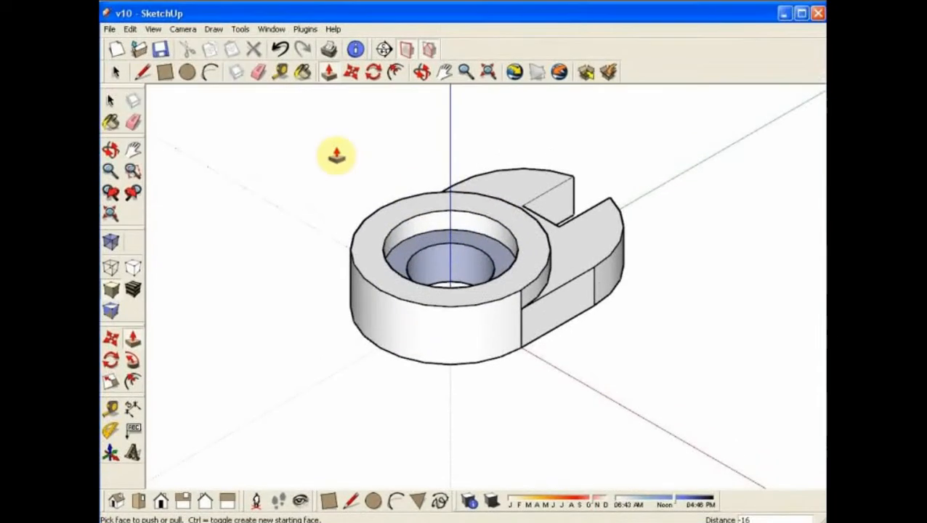
# Draw a line about 67 long across the bracket's underside, spanning the outer circle over the central hole.
pyautogui.click(420, 73)
pyautogui.moveTo(352, 330); pyautogui.dragTo(346, 285)
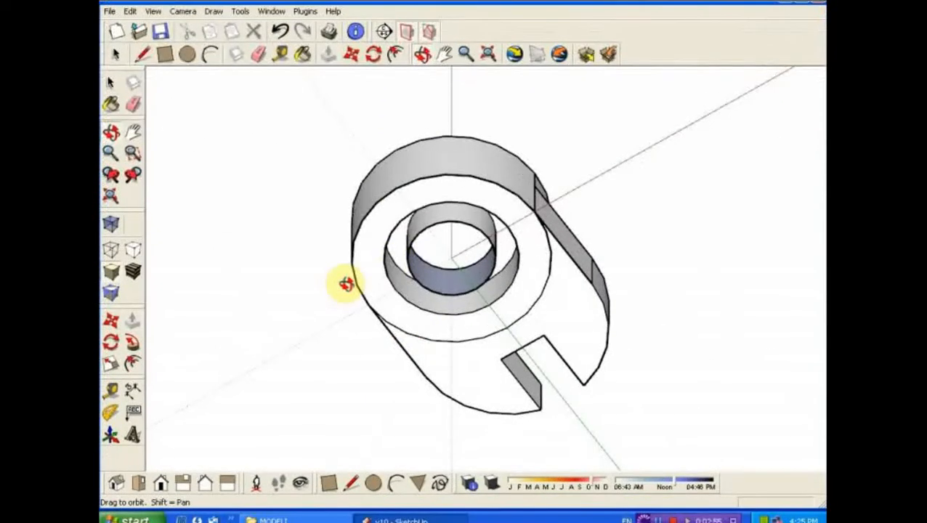
pyautogui.click(143, 54)
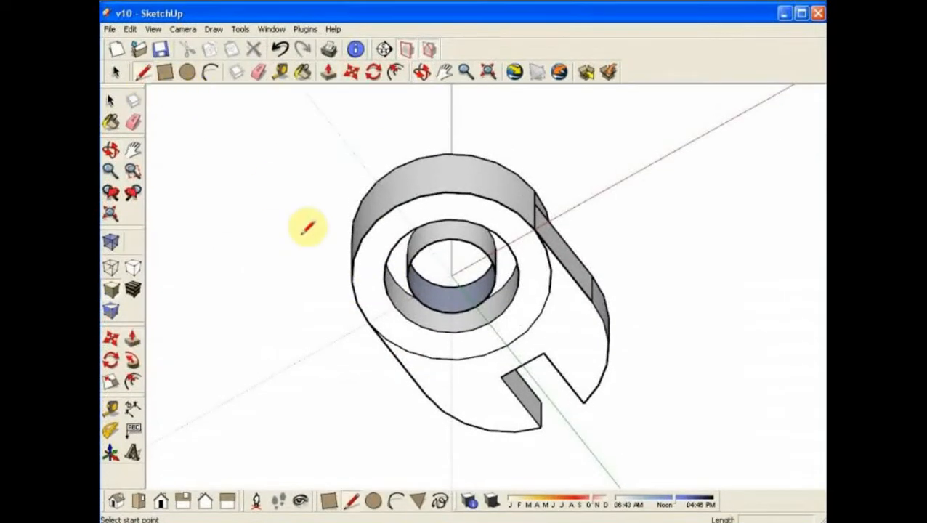
pyautogui.click(356, 285)
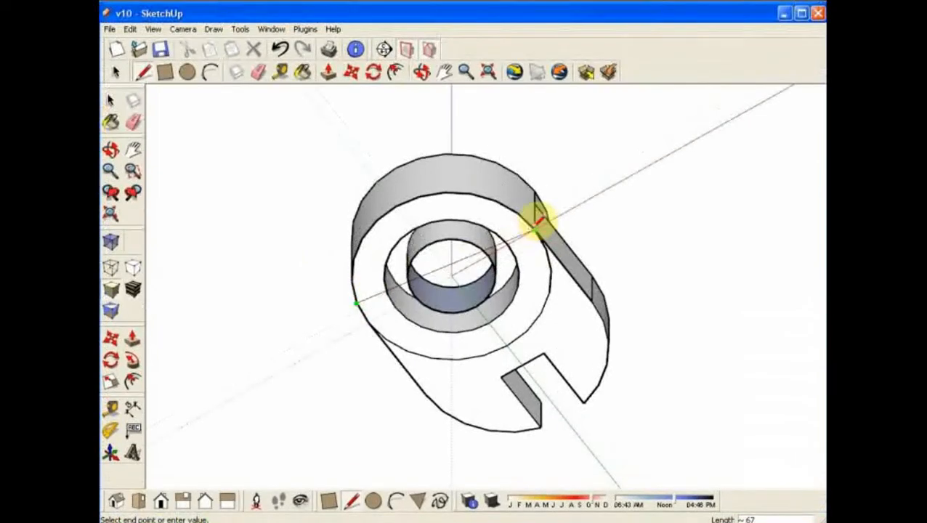
pyautogui.click(538, 200)
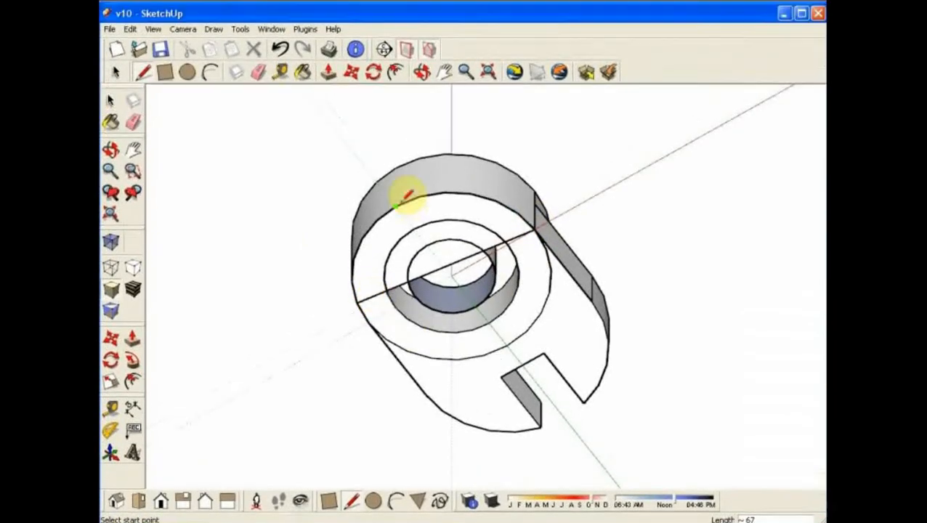
# Try a second line 68 long across the underside's hole toward the slot, and delete it.
pyautogui.click(395, 207)
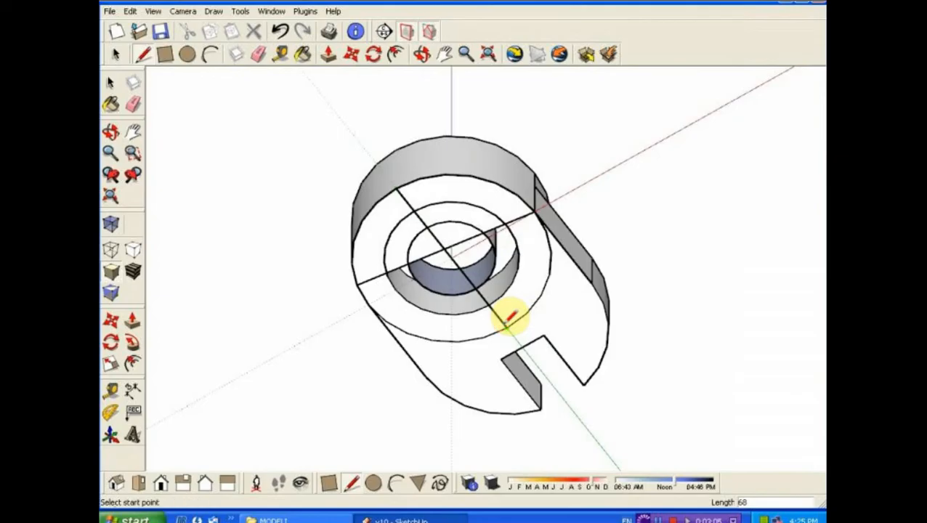
pyautogui.click(111, 83)
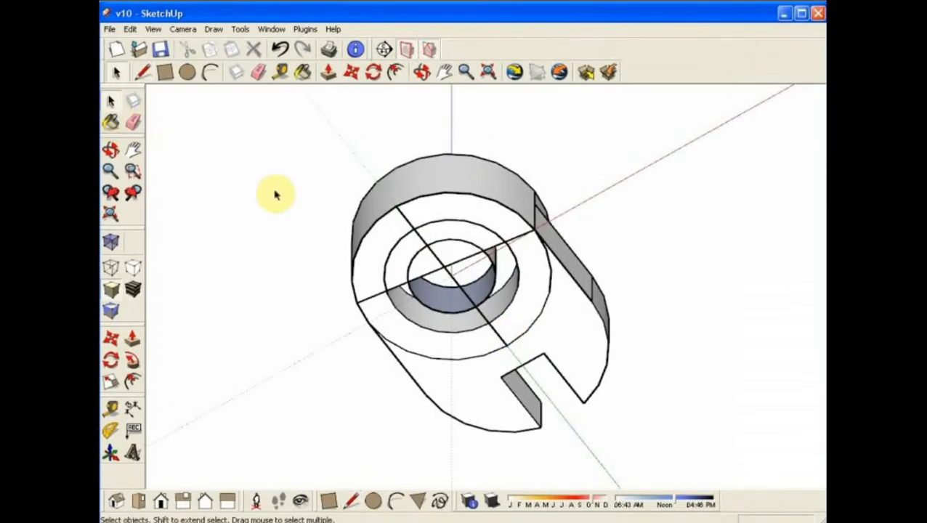
pyautogui.click(410, 227)
pyautogui.press('Delete')
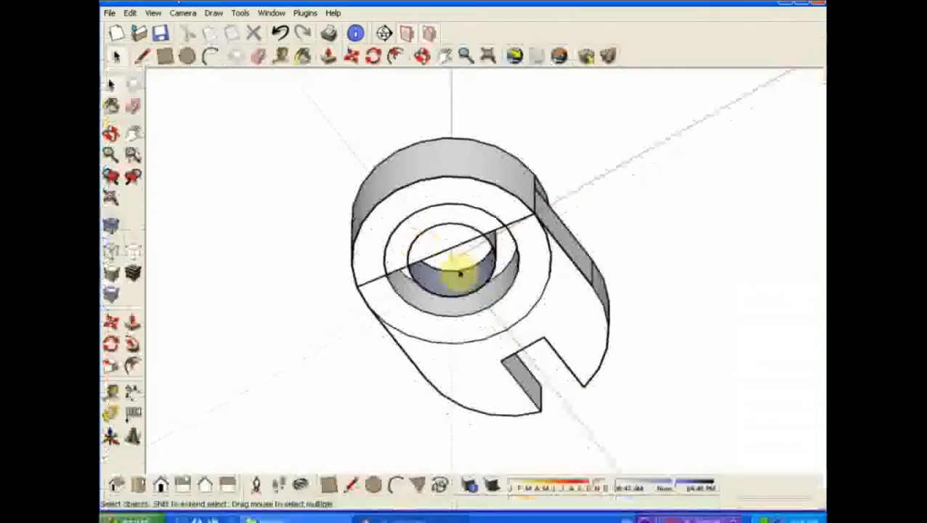
# Delete the outer circle's arc near the slot and retrace the line across the hole to close the underside faces.
pyautogui.click(536, 328)
pyautogui.press('Delete')
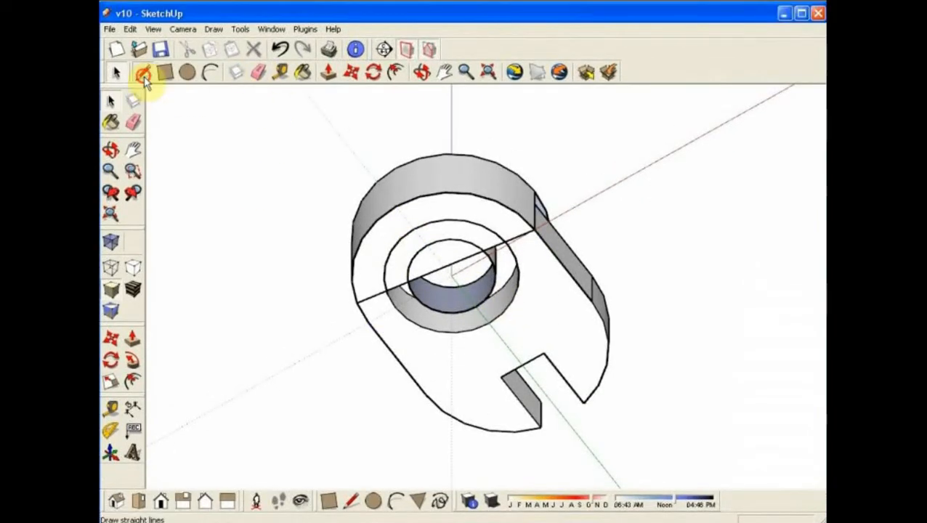
pyautogui.click(143, 75)
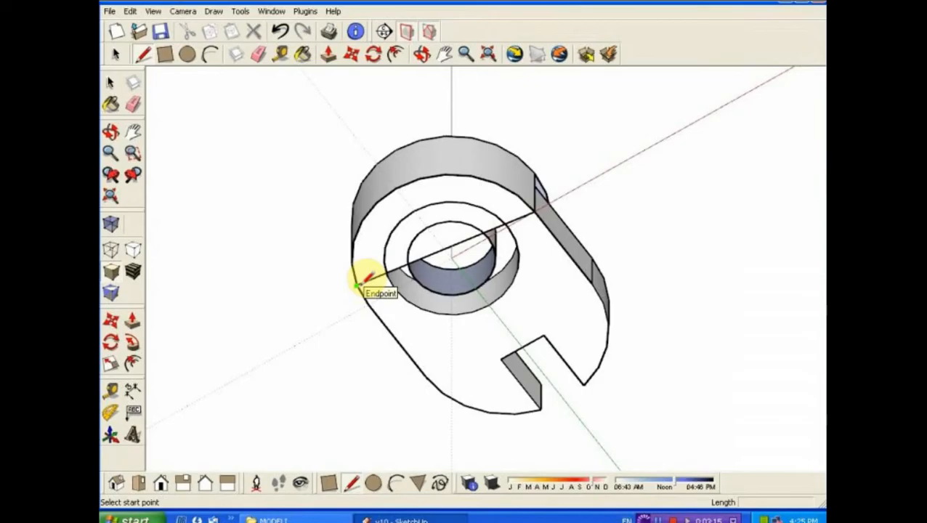
pyautogui.click(359, 284)
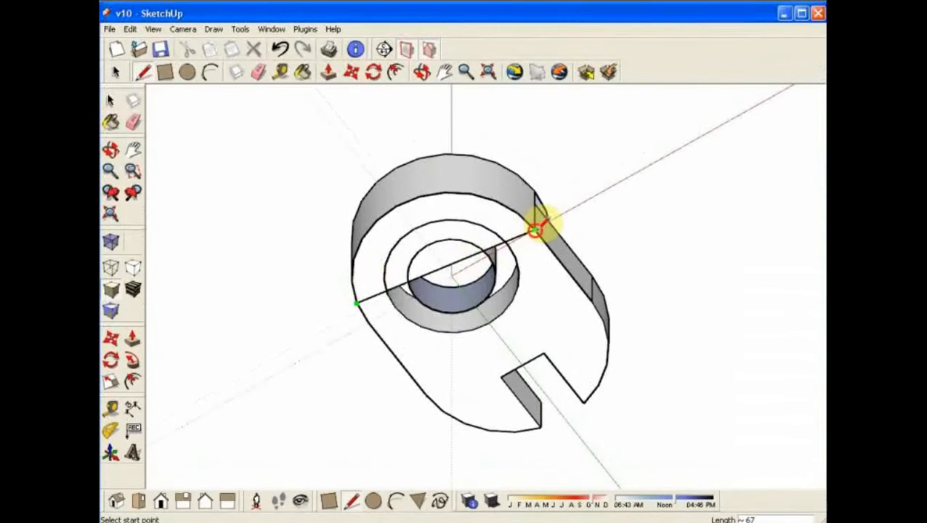
pyautogui.click(535, 210)
# Delete the line spanning the hole circles on the underside.
pyautogui.click(111, 100)
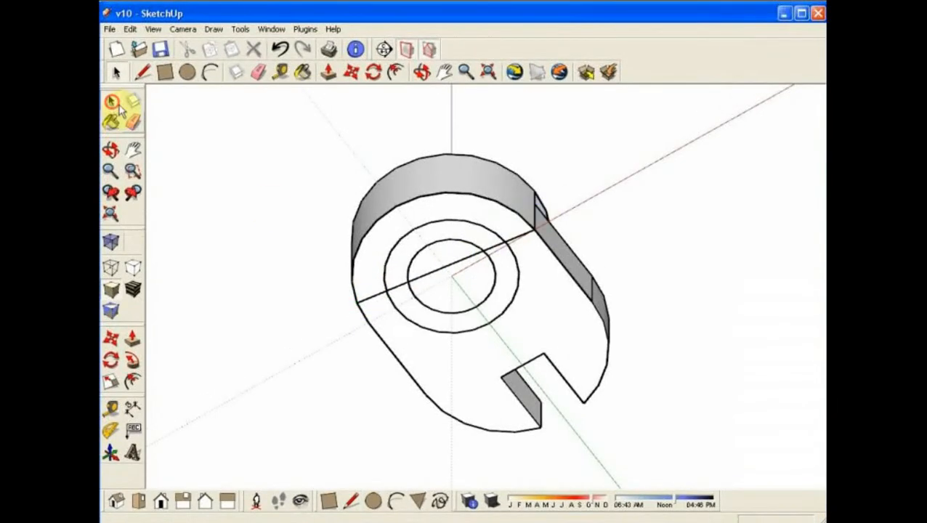
pyautogui.click(369, 281)
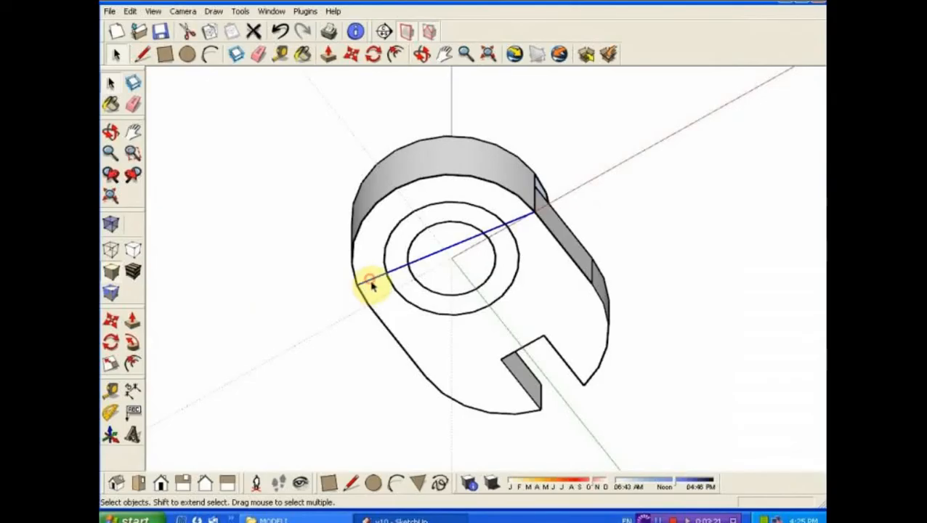
pyautogui.press('Delete')
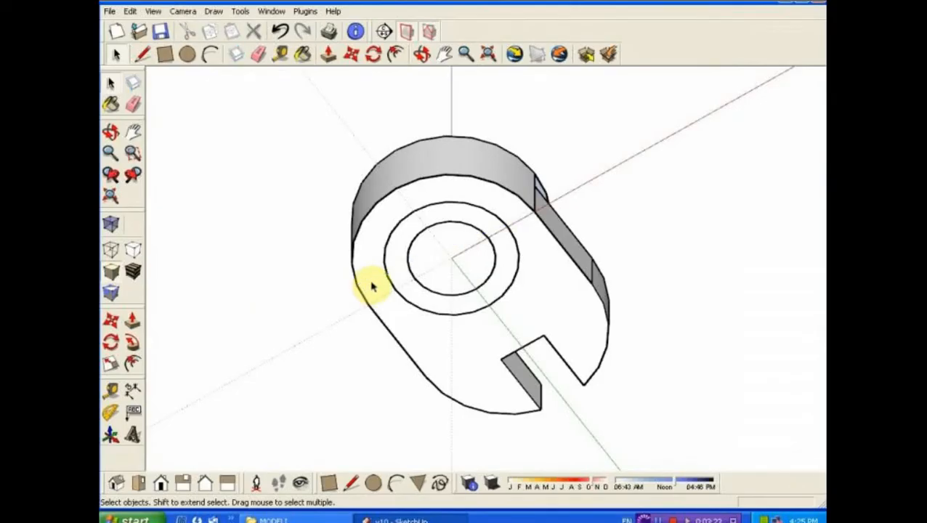
# Inspect the bracket from the side and undo the recent line and edge changes on the underside.
pyautogui.click(421, 54)
pyautogui.moveTo(432, 102); pyautogui.dragTo(319, 350)
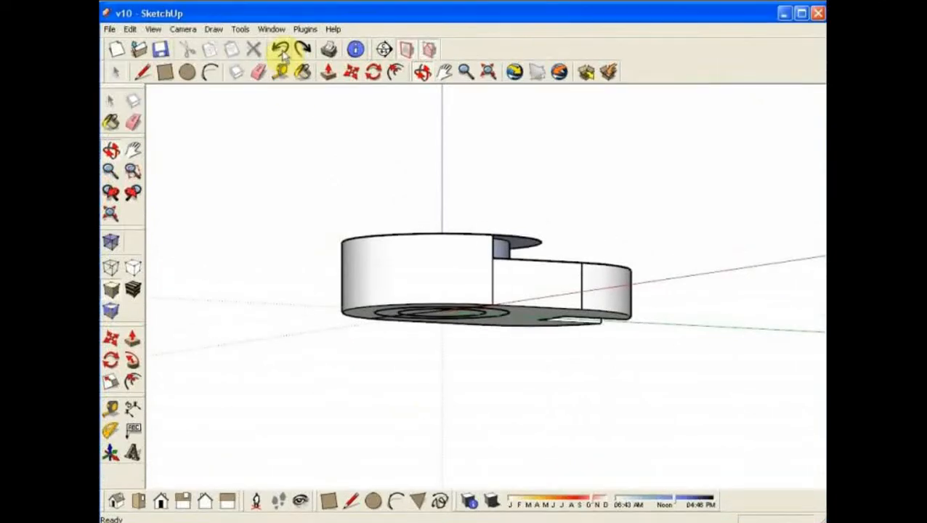
pyautogui.click(281, 51)
pyautogui.click(281, 51)
# Try a line about 80 long from the boss-plate corner to the plate's outer edge on the underside, and undo it.
pyautogui.moveTo(308, 240); pyautogui.dragTo(301, 270)
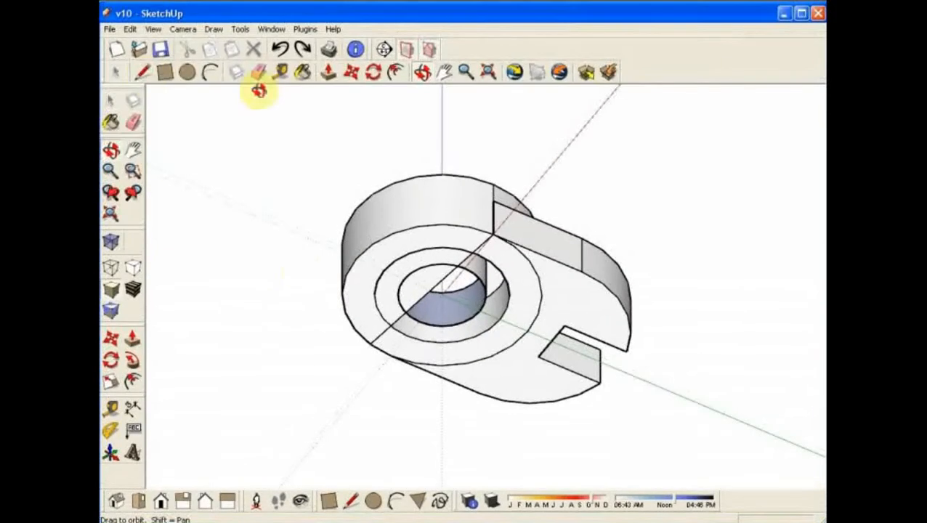
pyautogui.click(143, 71)
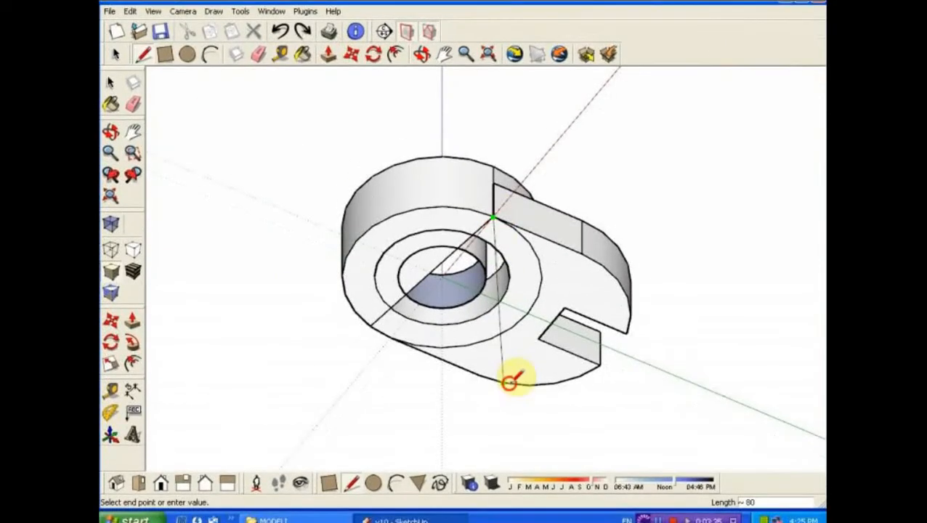
pyautogui.click(503, 381)
pyautogui.click(165, 54)
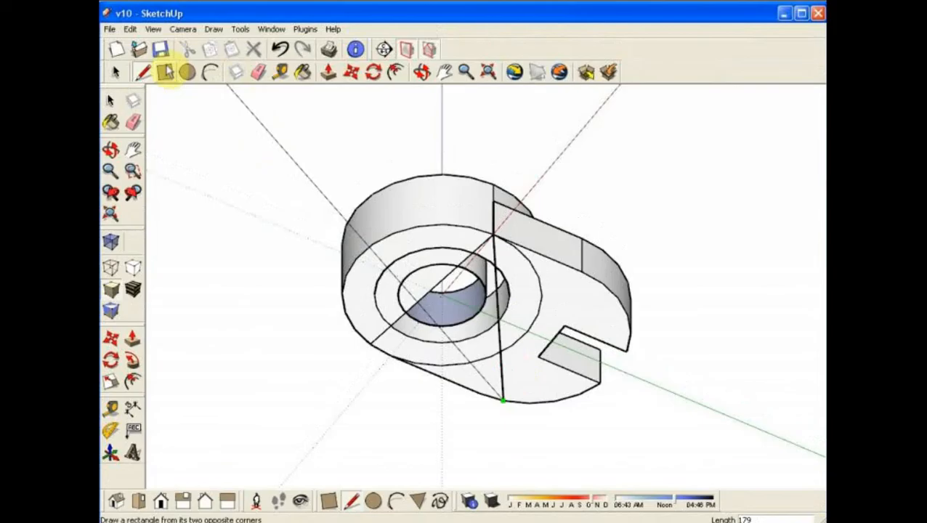
pyautogui.press('Escape')
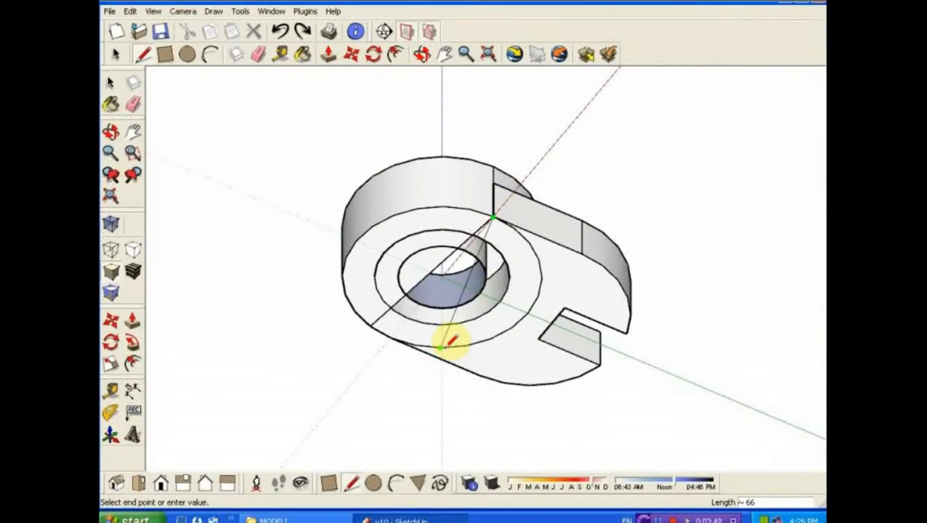
# Draw a line about 66 long from the boss-plate corner to the outer circle, retrace the first line, and select the resulting wedge face.
pyautogui.click(440, 348)
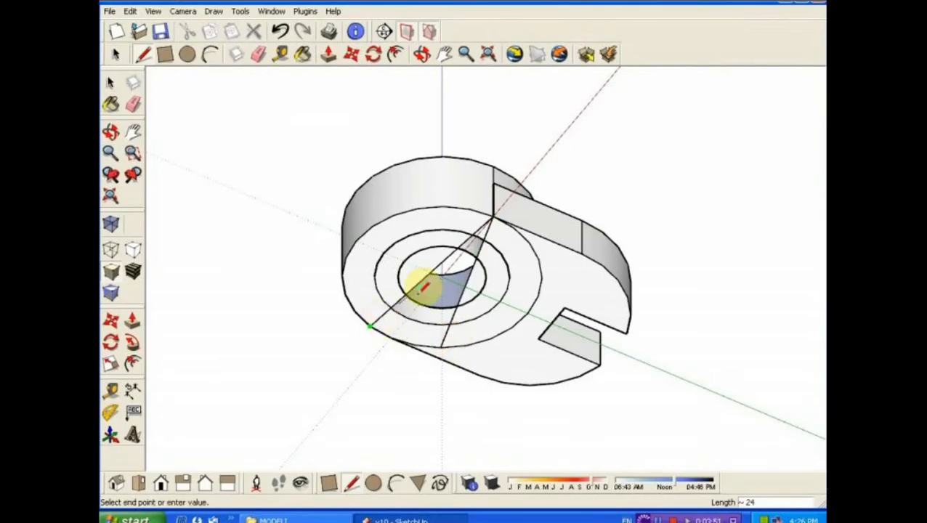
pyautogui.click(500, 211)
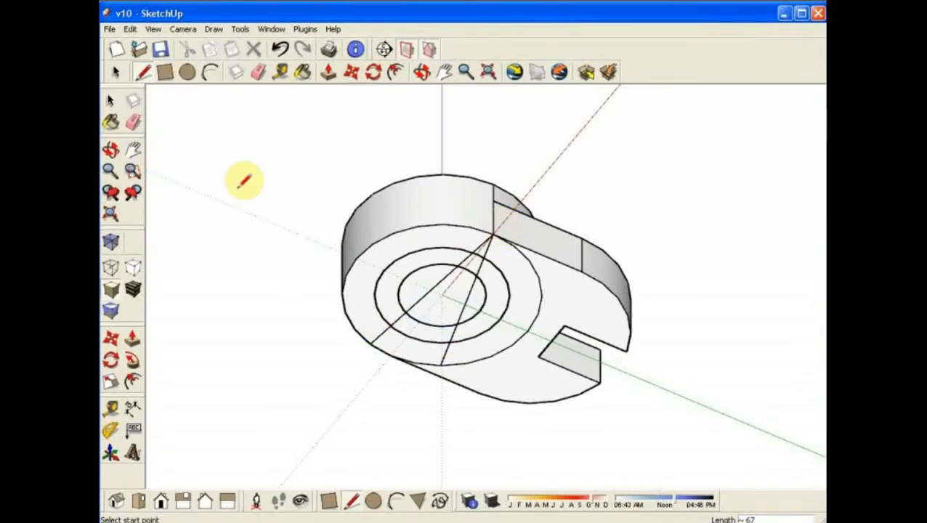
pyautogui.click(113, 102)
pyautogui.click(431, 305)
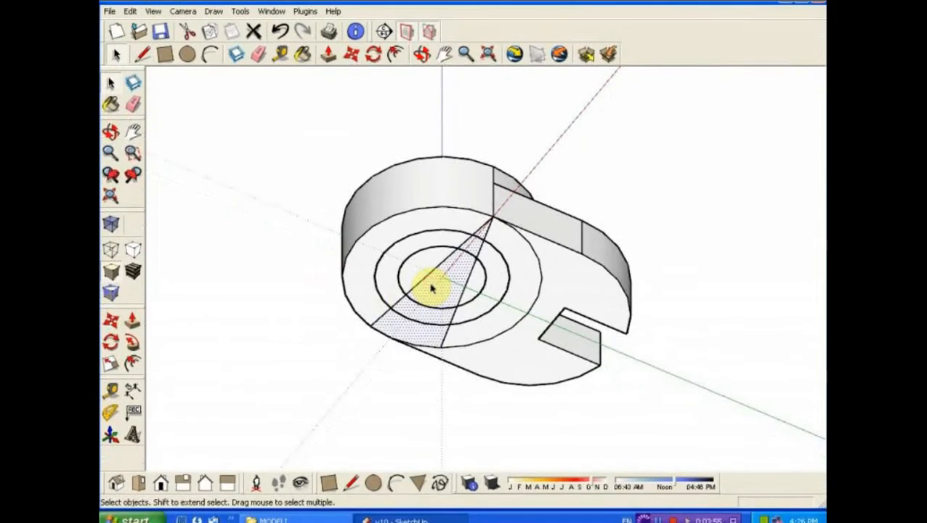
# Select the whole bracket and intersect its geometry to split the underside faces along the circles.
pyautogui.scroll(-5, 327, 321)
pyautogui.moveTo(286, 146); pyautogui.dragTo(642, 424)
pyautogui.rightClick(434, 310)
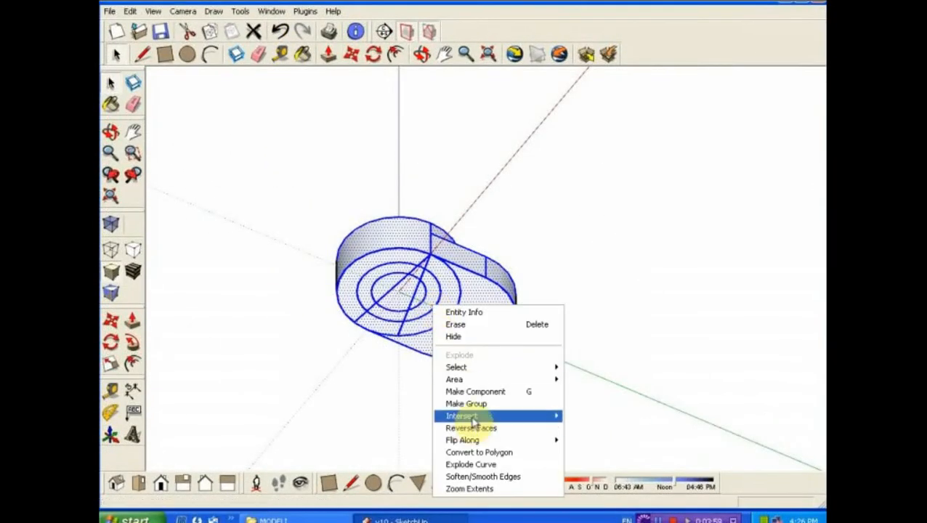
pyautogui.moveTo(465, 415)
pyautogui.click(611, 416)
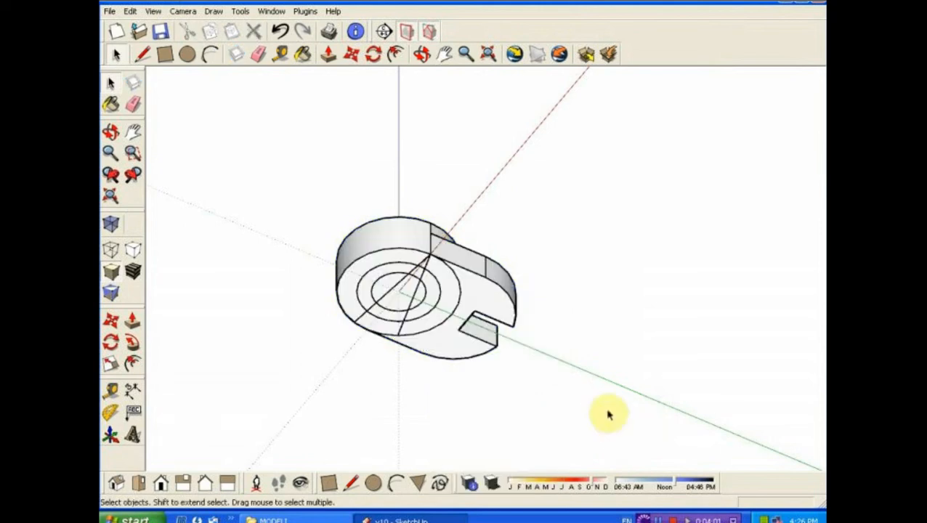
# Delete the faces covering the central hole on the underside and the line segments crossing its opening.
pyautogui.scroll(6, 399, 309)
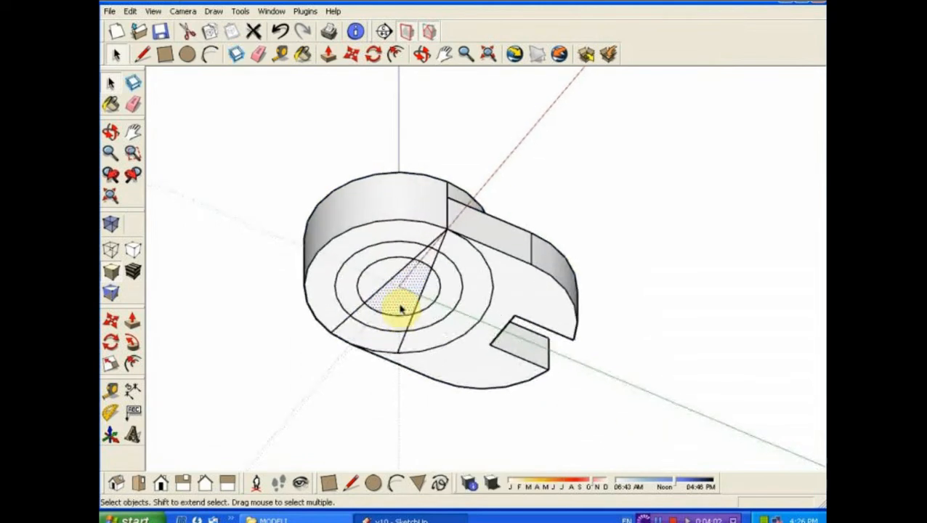
pyautogui.press('Delete')
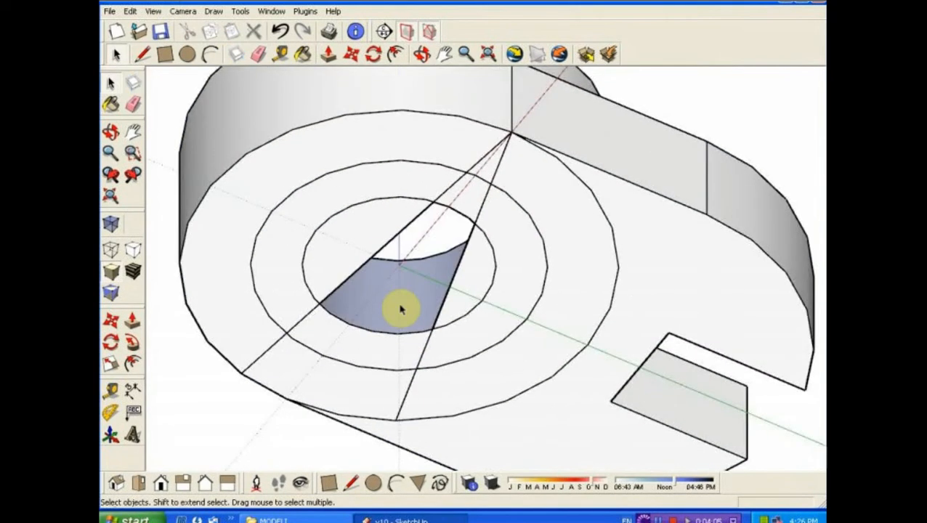
pyautogui.click(357, 246)
pyautogui.press('Delete')
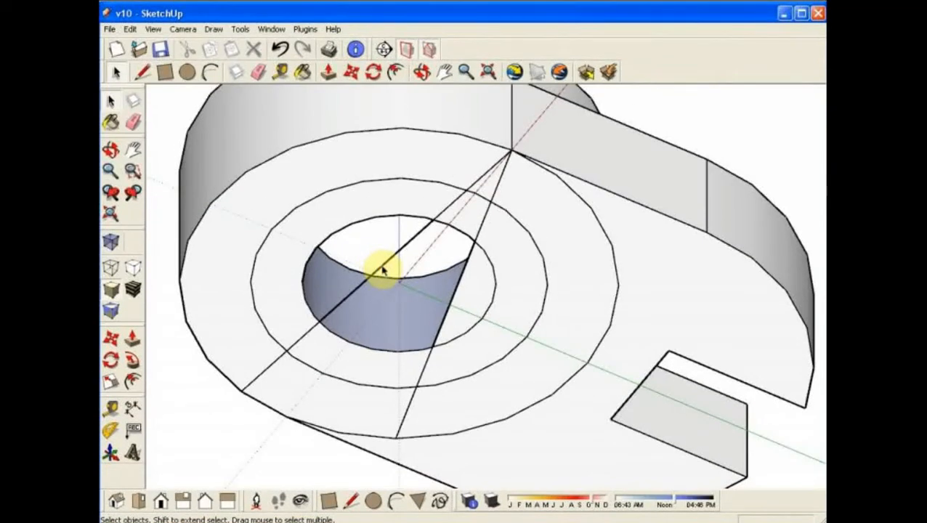
pyautogui.press('Delete')
pyautogui.click(479, 282)
pyautogui.press('Delete')
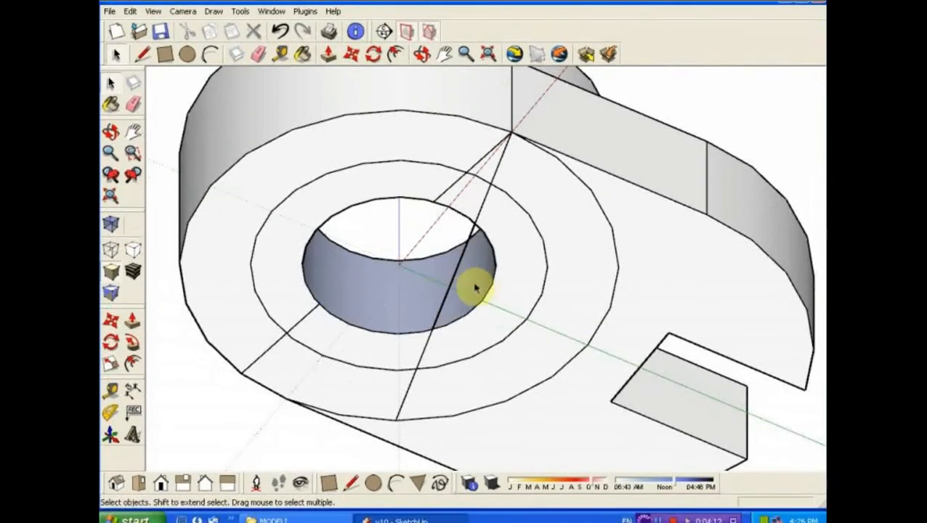
pyautogui.press('Delete')
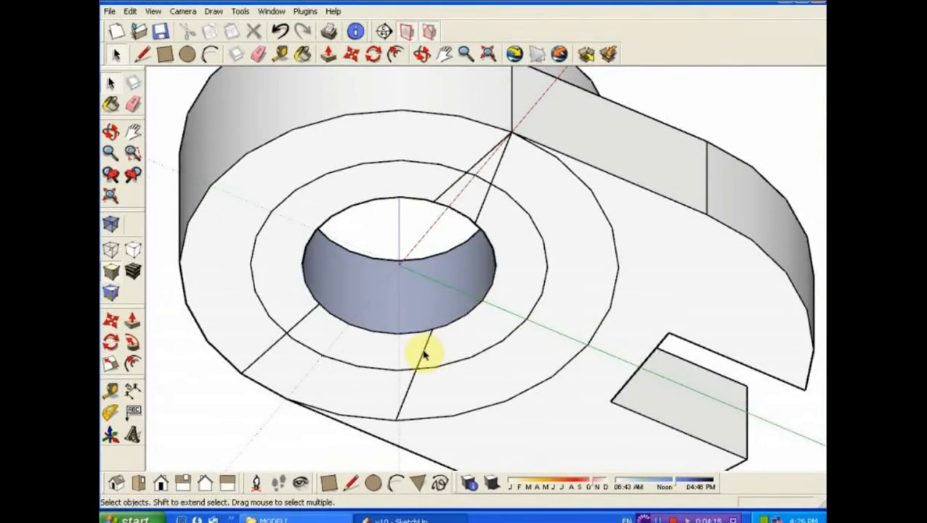
# Erase the construction line segments between the hole and the far outer edge, plus the middle circle's arcs outside the wedge.
pyautogui.press('Delete')
pyautogui.press('Delete')
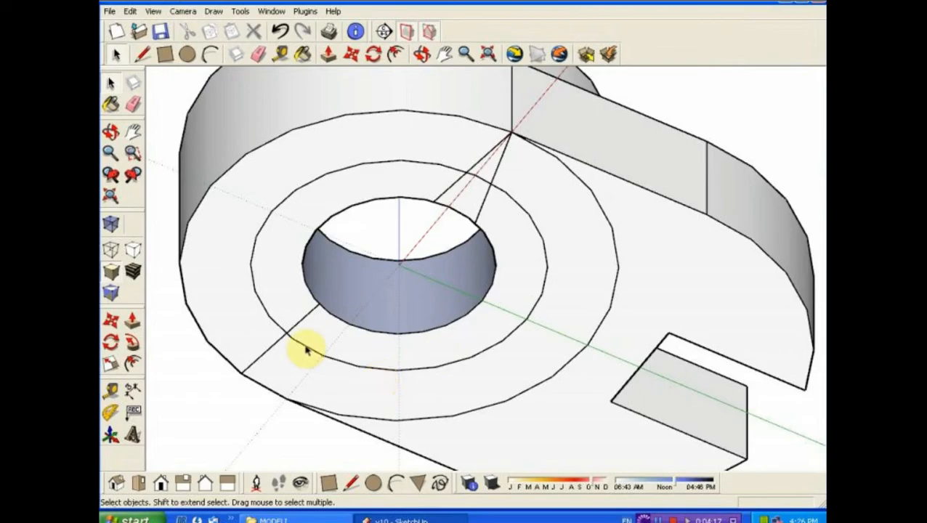
pyautogui.press('Delete')
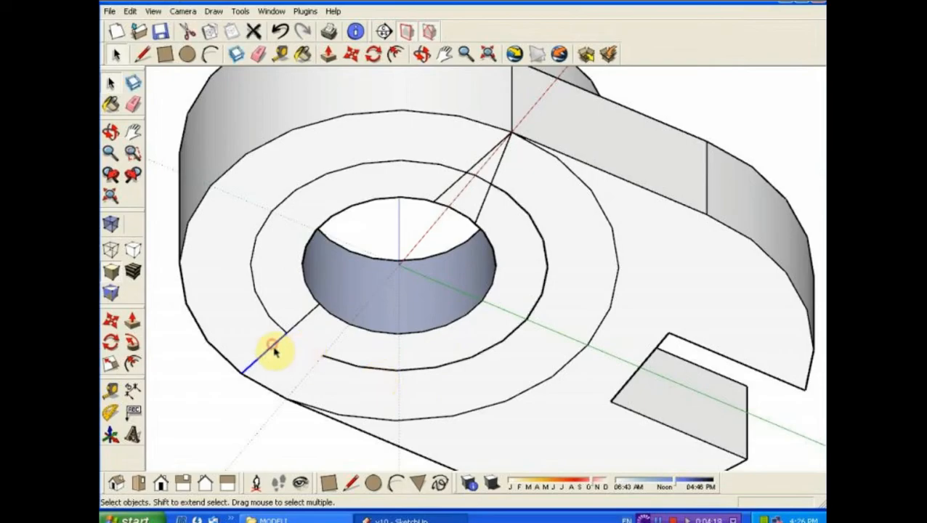
pyautogui.press('Delete')
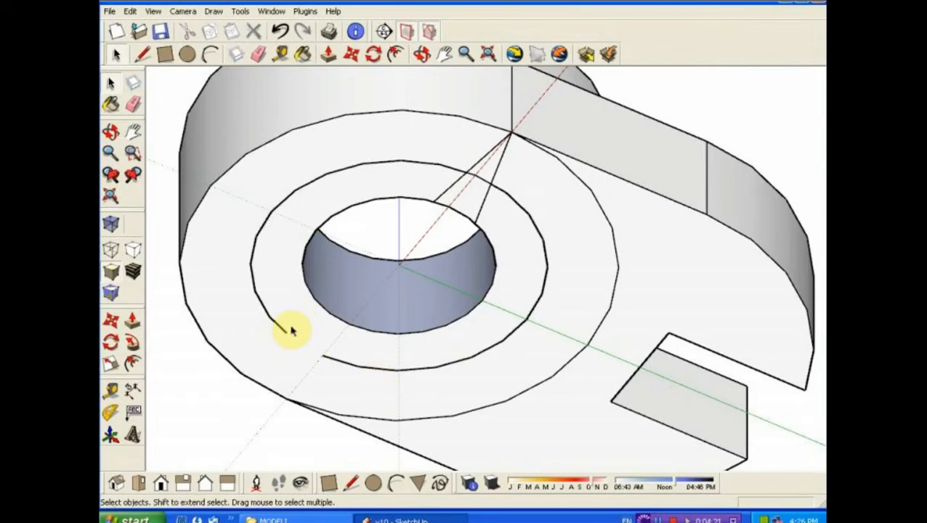
pyautogui.press('Delete')
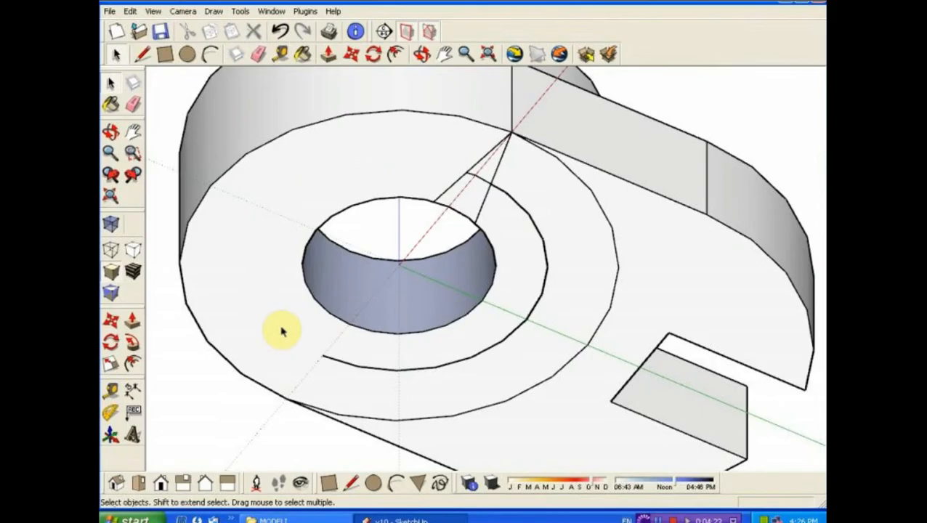
pyautogui.click(361, 366)
pyautogui.press('Delete')
# Erase the remaining middle-circle arc and the two construction lines running from the hole to the boss-plate corner.
pyautogui.scroll(-3, 363, 369)
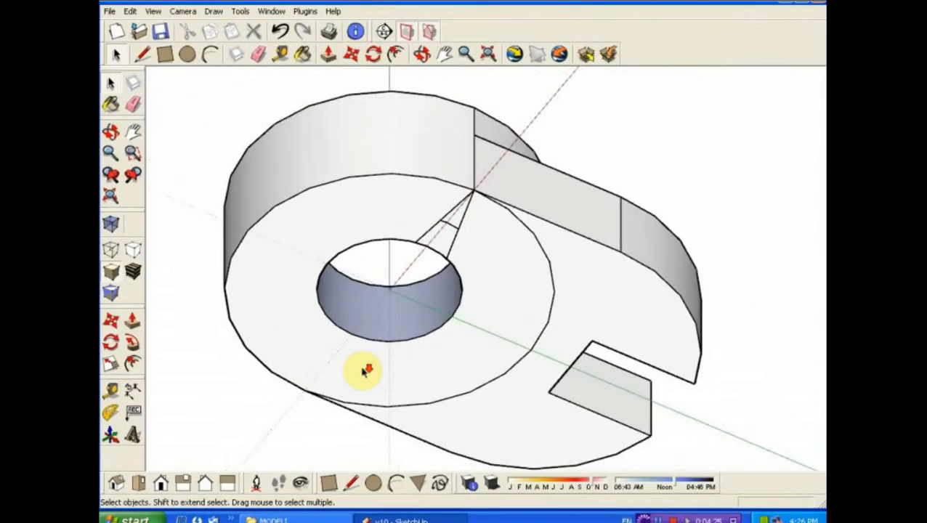
pyautogui.click(423, 56)
pyautogui.moveTo(425, 116); pyautogui.dragTo(388, 227)
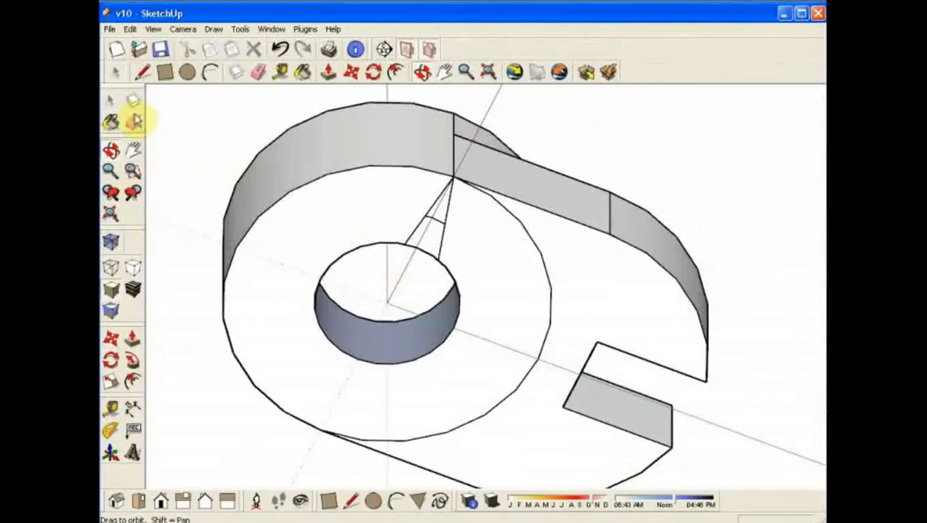
pyautogui.press('space')
pyautogui.scroll(3, 452, 211)
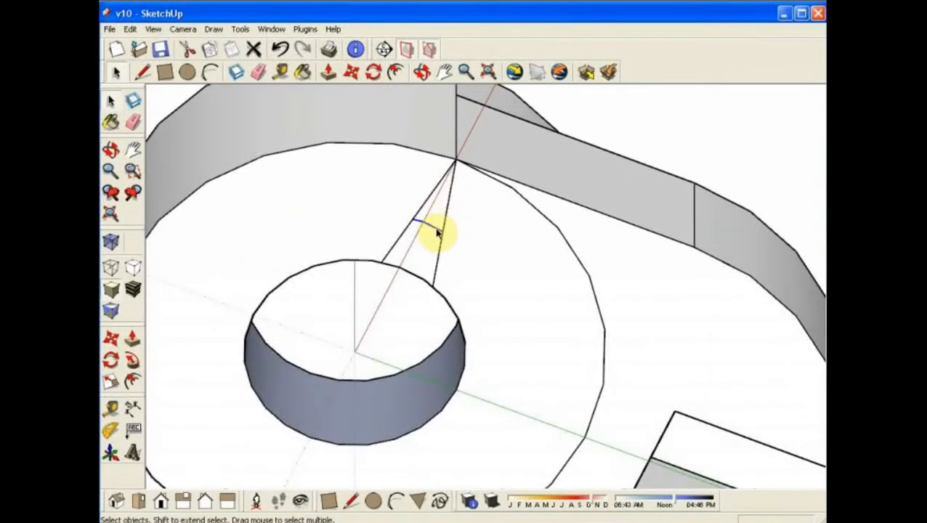
pyautogui.press('Delete')
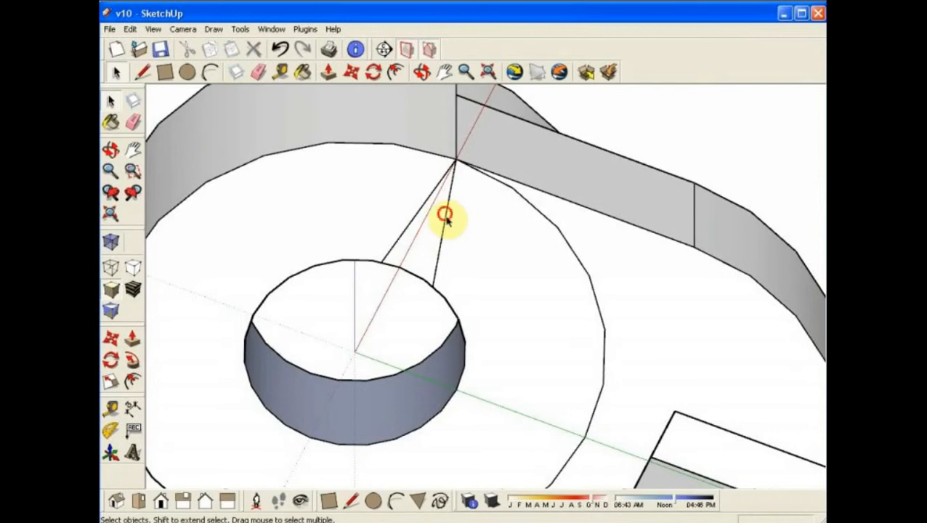
pyautogui.click(445, 216)
pyautogui.press('Delete')
pyautogui.click(416, 217)
pyautogui.press('Delete')
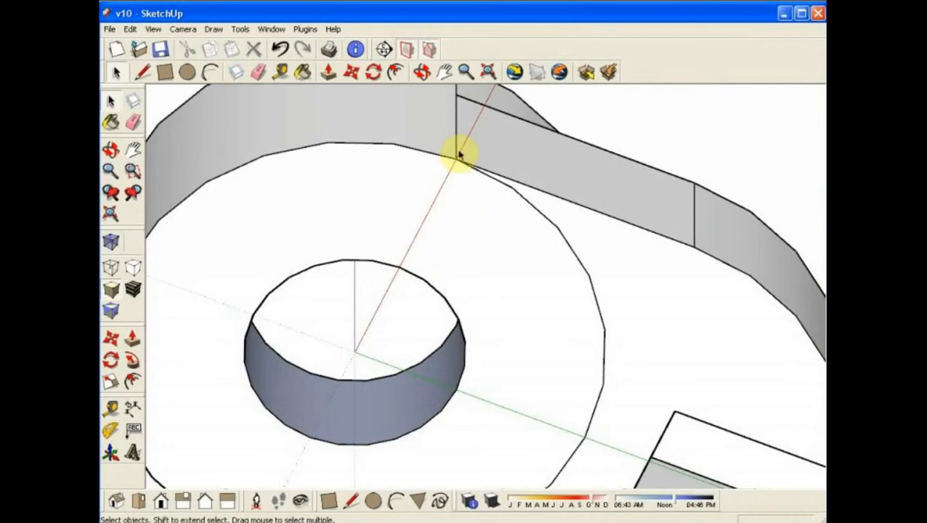
# Try to erase the short vertical edge on the boss wall above the plate corner, undo it, and hide the edge instead.
pyautogui.scroll(-4, 429, 250)
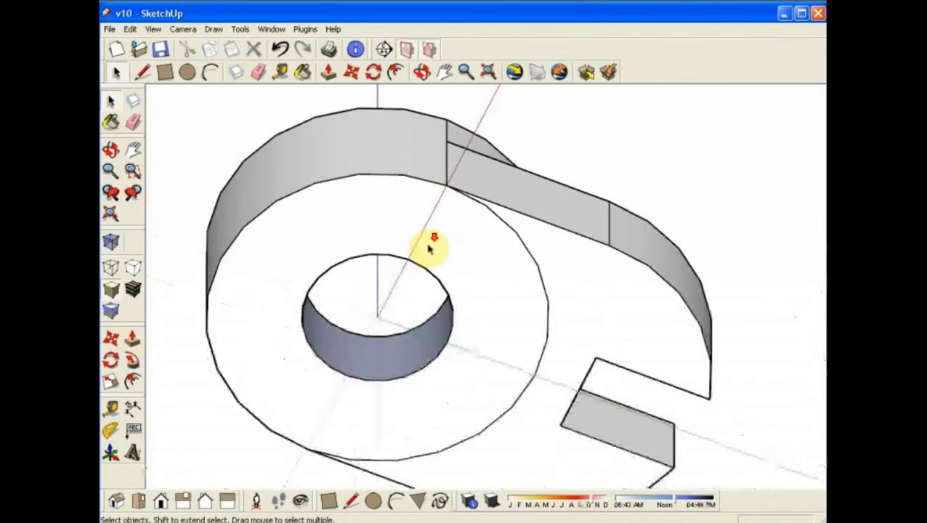
pyautogui.scroll(3, 441, 176)
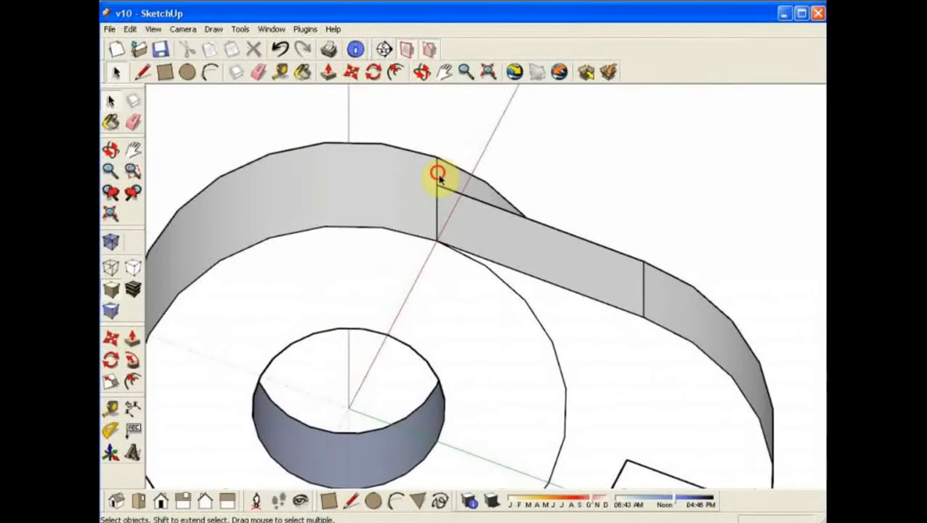
pyautogui.press('Delete')
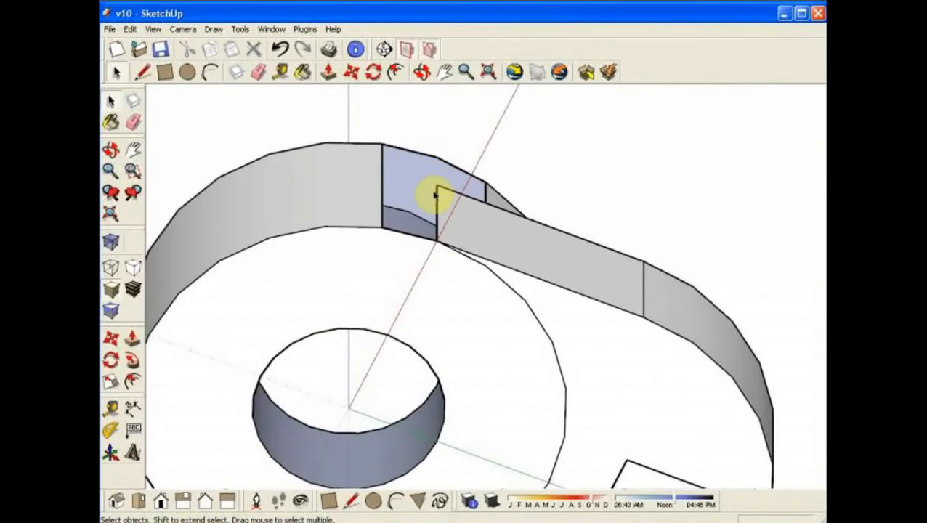
pyautogui.click(280, 51)
pyautogui.rightClick(436, 178)
pyautogui.click(456, 209)
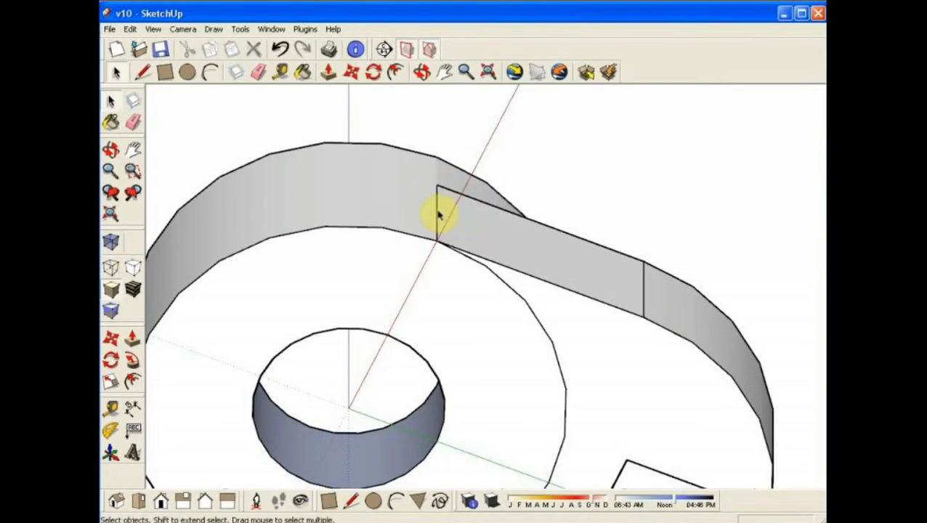
# Hide the large outer-circle arc that separates the boss from the plate on the bracket's underside.
pyautogui.scroll(-5, 438, 213)
pyautogui.click(421, 71)
pyautogui.moveTo(420, 100); pyautogui.dragTo(331, 230)
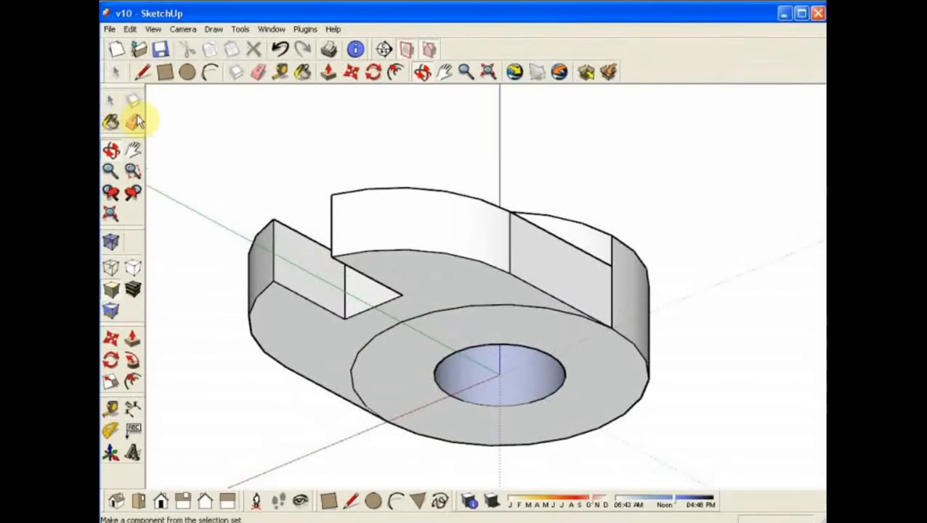
pyautogui.press('space')
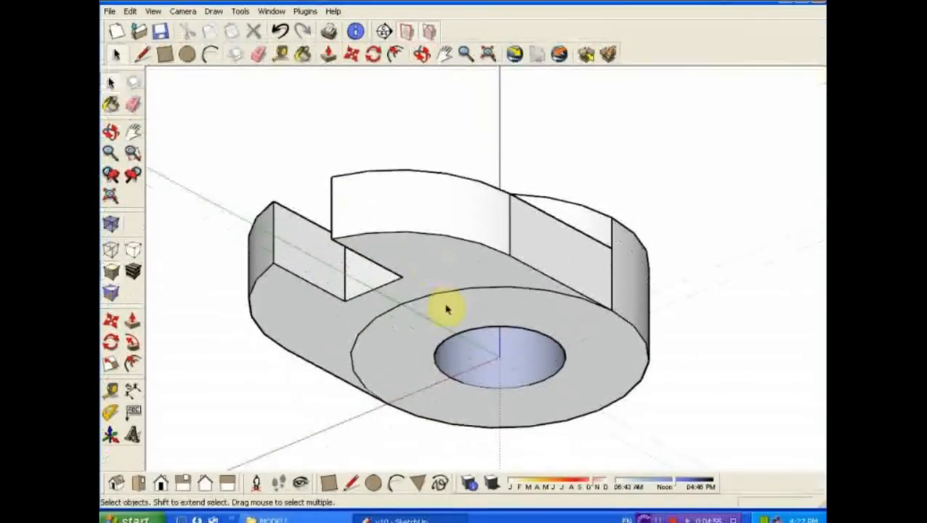
pyautogui.click(441, 314)
pyautogui.rightClick(441, 311)
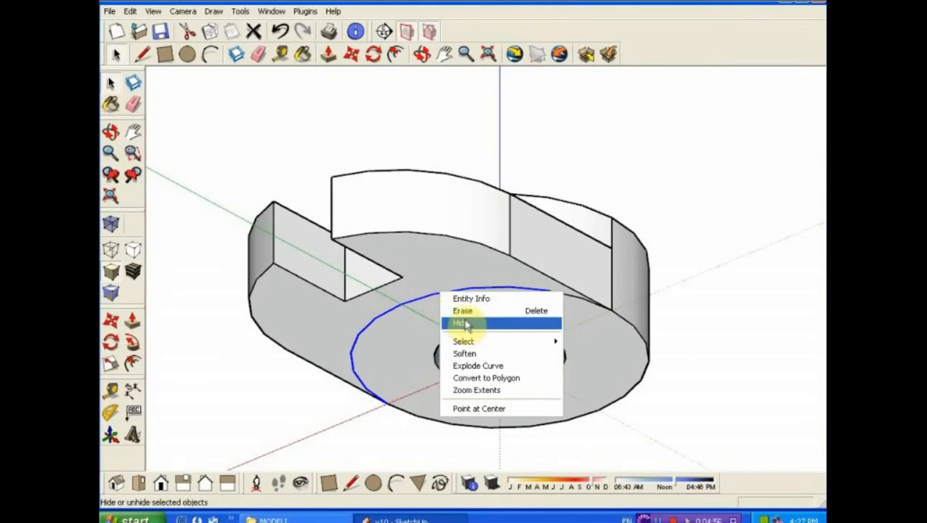
pyautogui.click(461, 323)
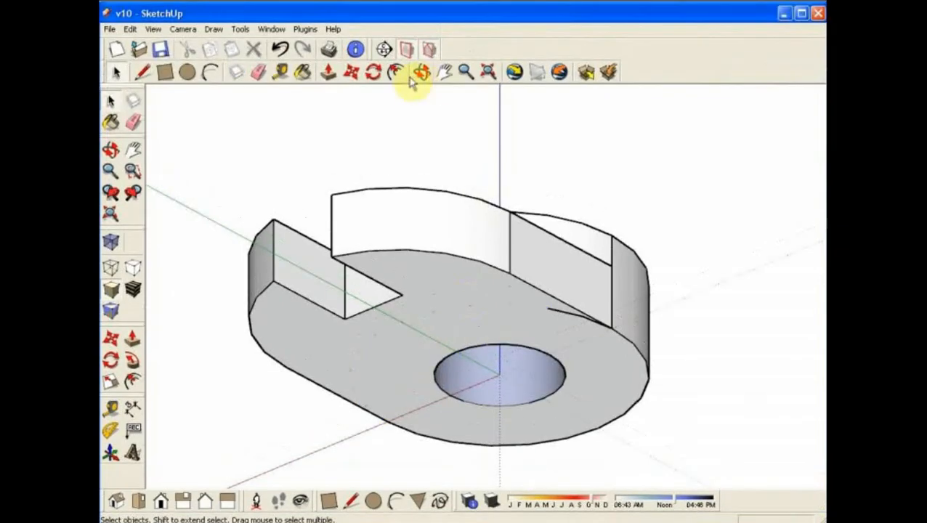
# Hide the leftover short arc beside the boss-plate corner on the underside.
pyautogui.click(422, 72)
pyautogui.moveTo(424, 126); pyautogui.dragTo(485, 198)
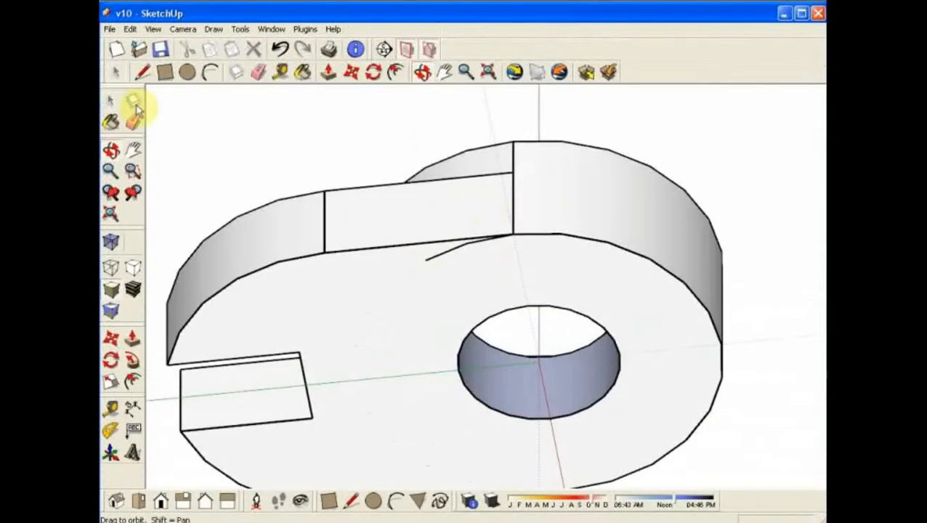
pyautogui.click(113, 101)
pyautogui.rightClick(455, 254)
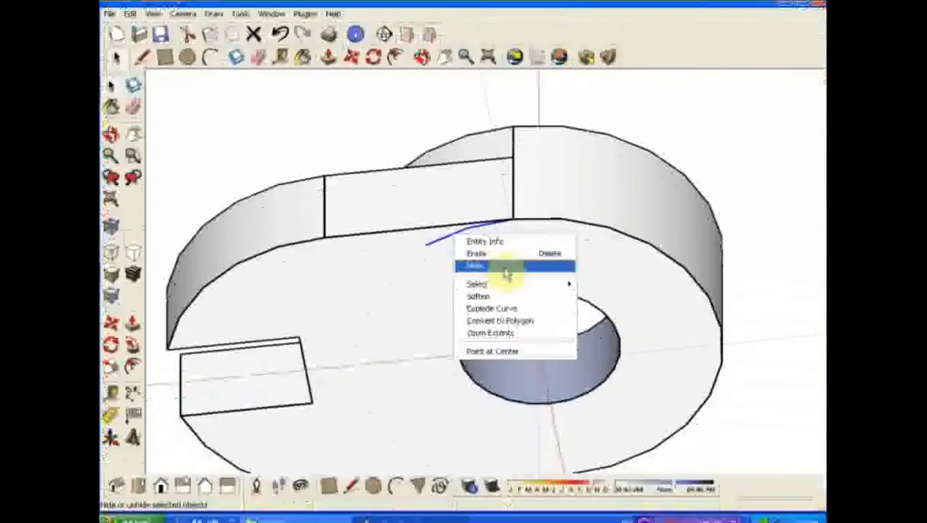
pyautogui.click(494, 268)
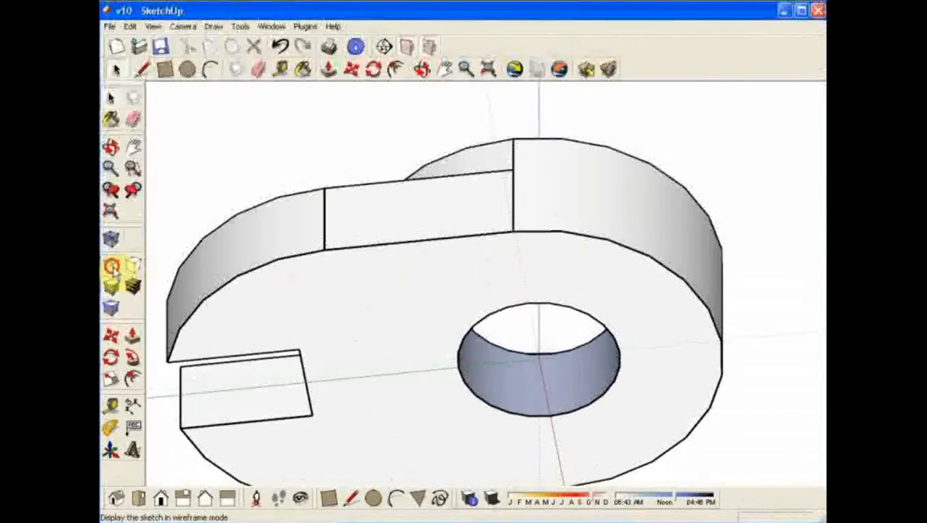
# Check the bracket's edges in wireframe display and return to the shaded display.
pyautogui.click(111, 256)
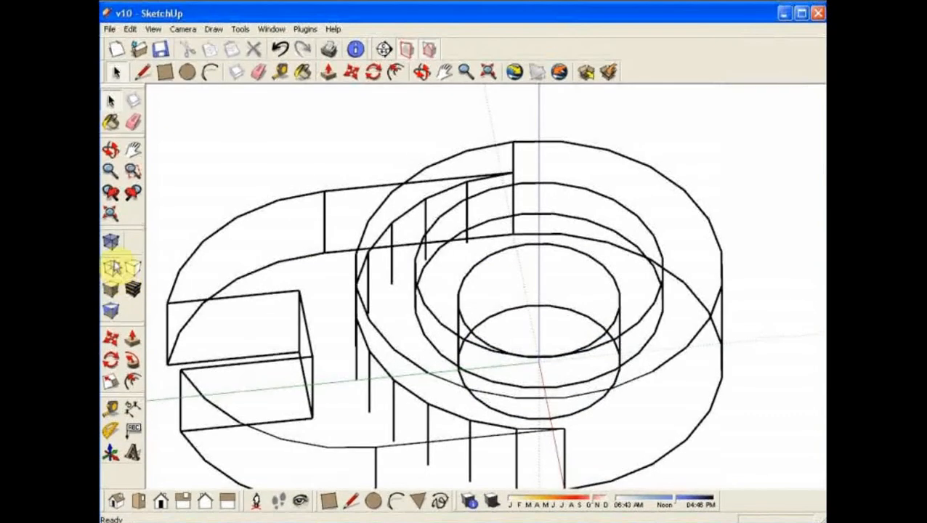
pyautogui.click(115, 240)
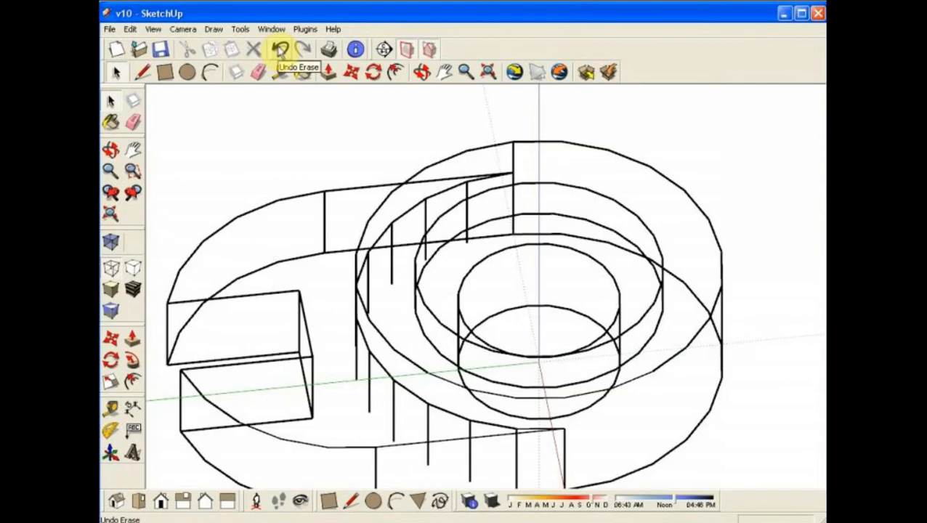
pyautogui.click(110, 290)
# Try to erase the matching short vertical edge on the boss's opposite side, undo it, and hide the edge instead.
pyautogui.scroll(-3, 214, 245)
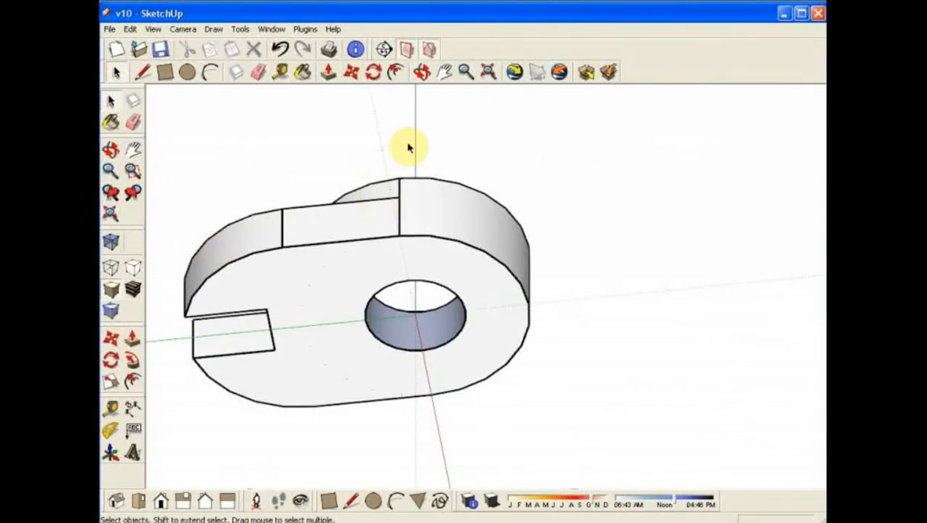
pyautogui.scroll(2, 408, 147)
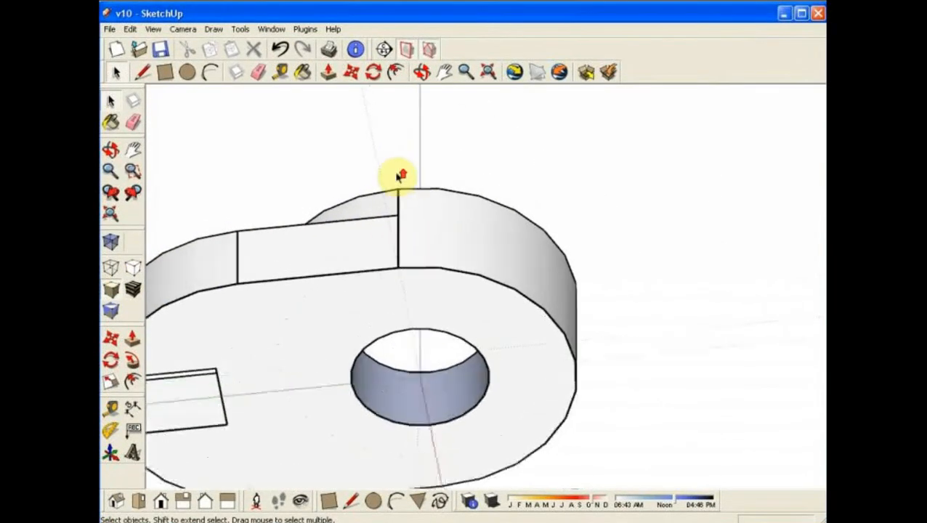
pyautogui.click(423, 71)
pyautogui.moveTo(420, 118); pyautogui.dragTo(369, 269)
pyautogui.press('space')
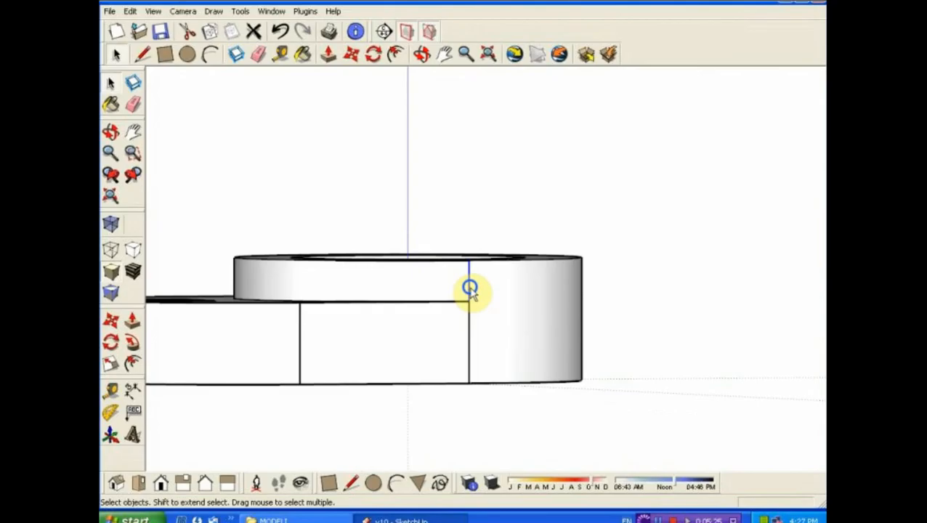
pyautogui.rightClick(469, 289)
pyautogui.click(493, 308)
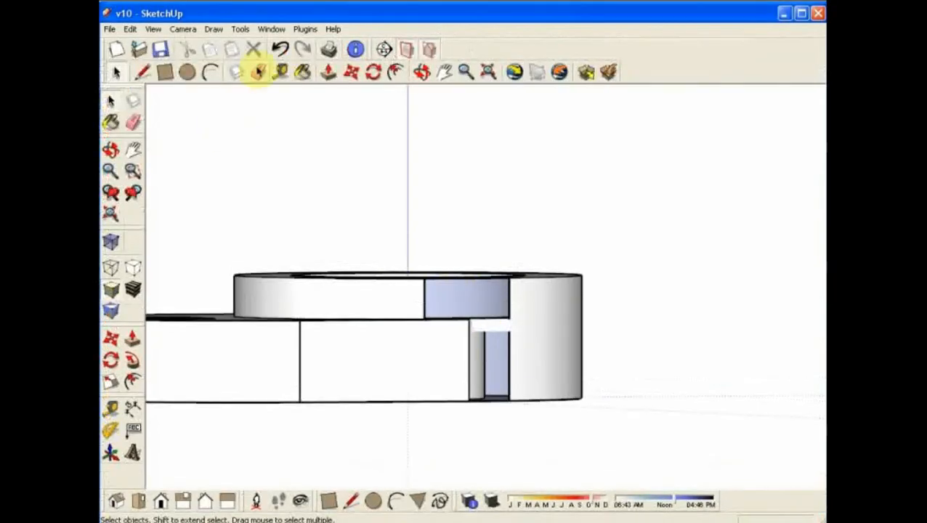
pyautogui.click(280, 51)
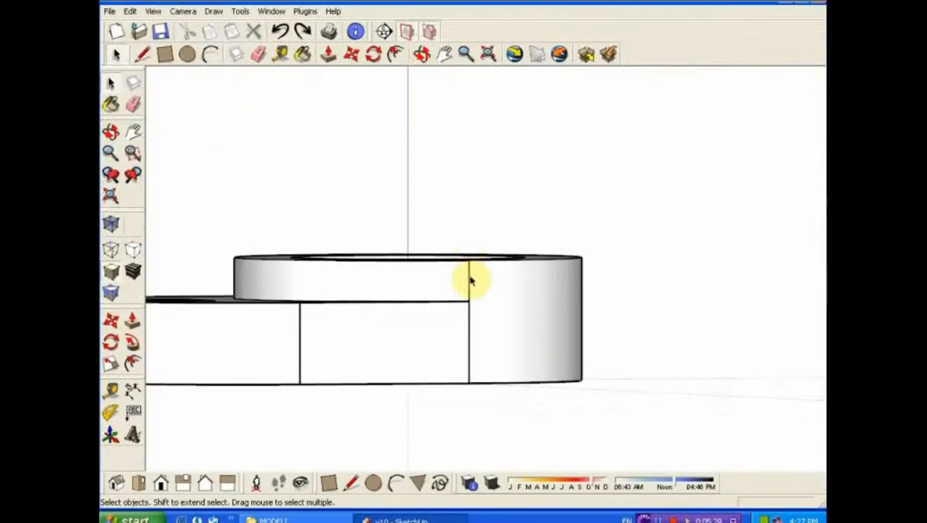
pyautogui.rightClick(469, 280)
pyautogui.click(501, 305)
# Push/Pull the boss's top ring face upward by 15.
pyautogui.scroll(-2, 424, 288)
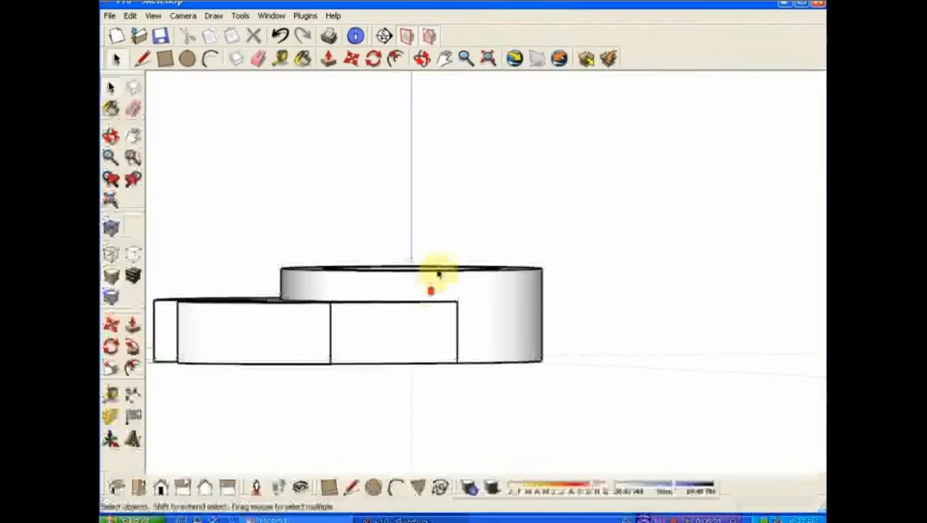
pyautogui.click(422, 71)
pyautogui.moveTo(451, 349); pyautogui.dragTo(265, 244)
pyautogui.press('space')
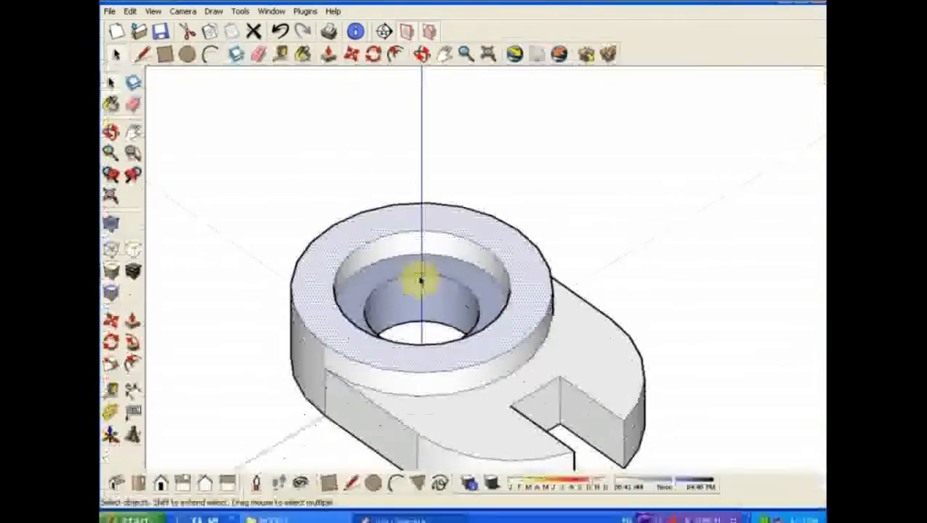
pyautogui.click(387, 301)
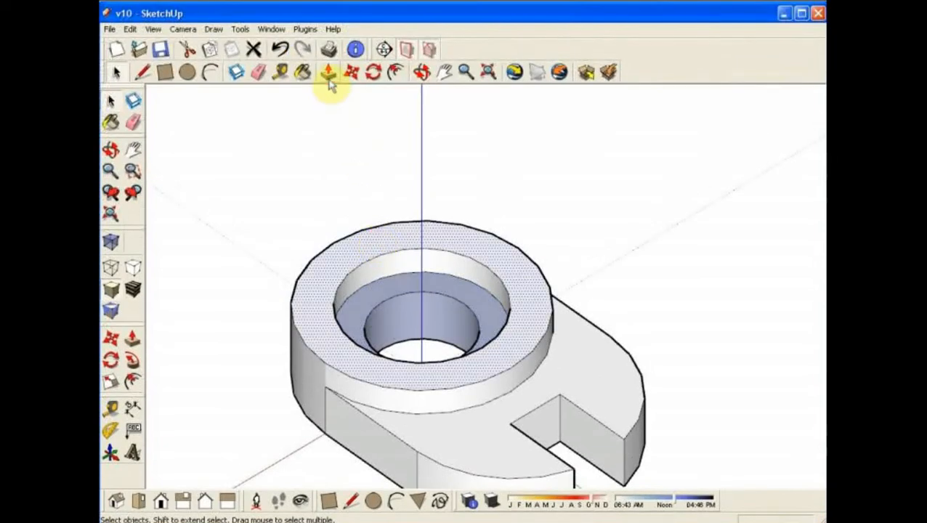
pyautogui.click(328, 54)
pyautogui.click(343, 202)
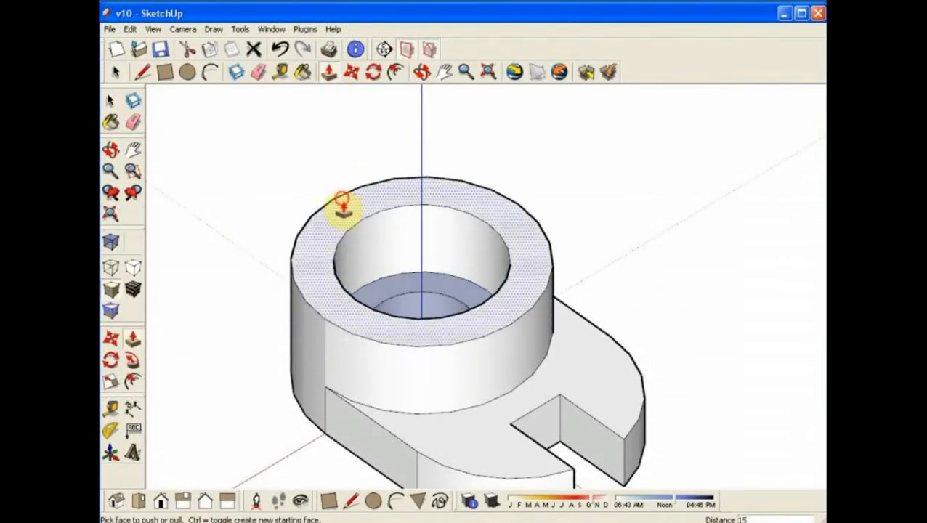
# Push/Pull the recessed ring face inside the boss upward by 10.
pyautogui.click(396, 285)
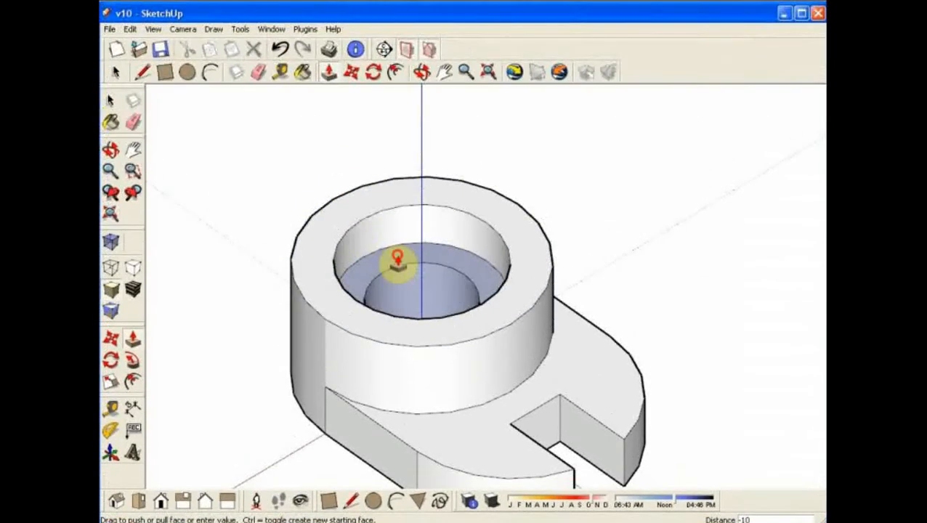
pyautogui.click(398, 263)
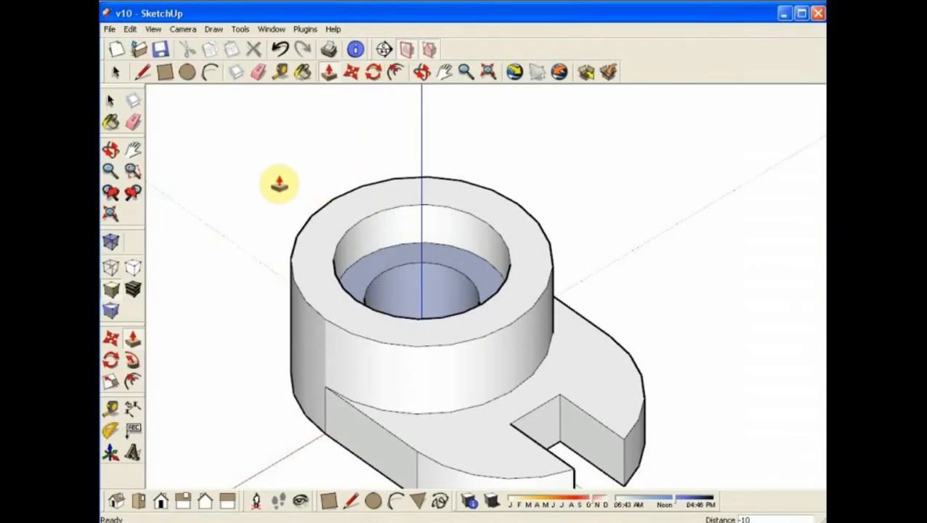
pyautogui.scroll(-3, 282, 196)
pyautogui.click(111, 100)
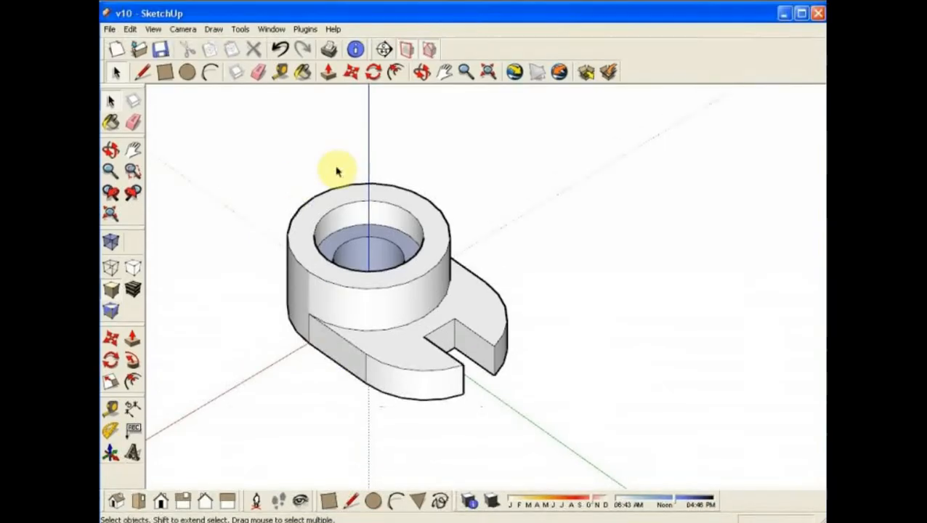
# Place a section plane on the slot's side face and move it 9 along the red axis onto the bracket's centreline.
pyautogui.click(384, 48)
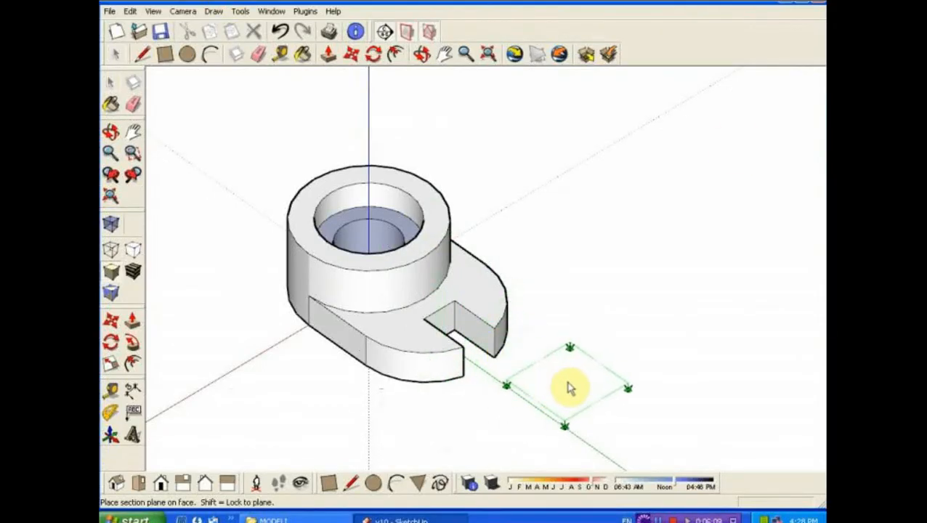
pyautogui.click(486, 338)
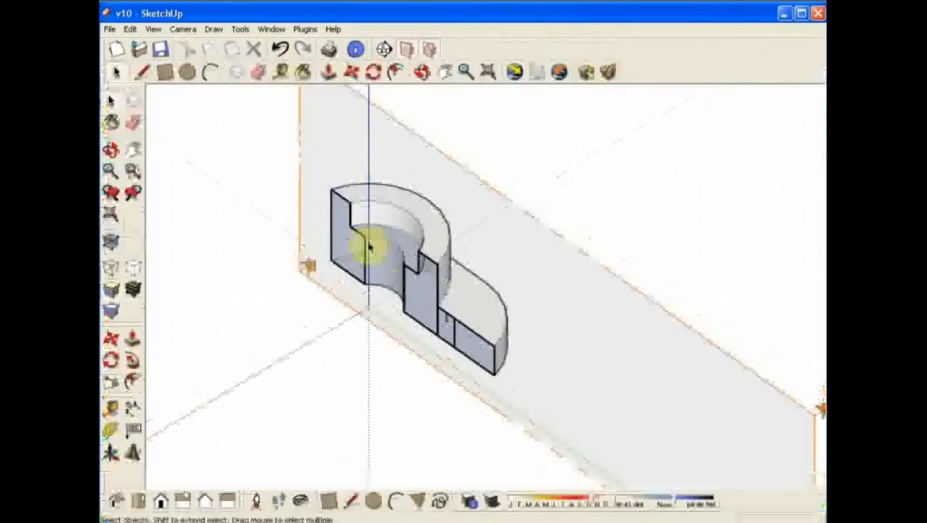
pyautogui.click(139, 484)
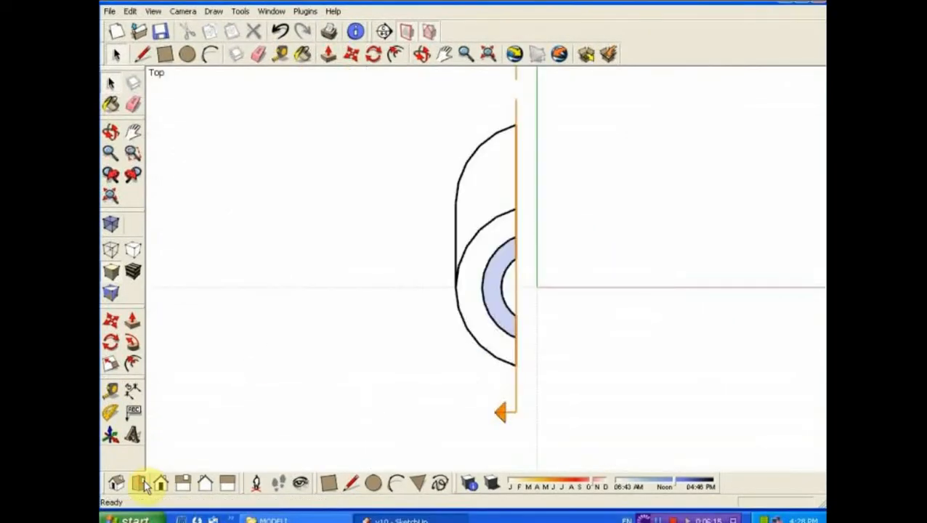
pyautogui.scroll(-1, 189, 424)
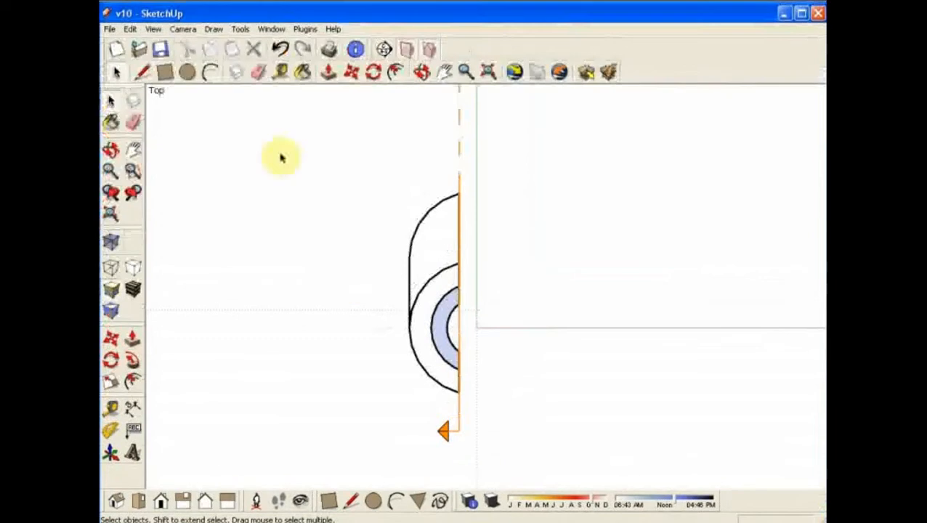
pyautogui.click(351, 72)
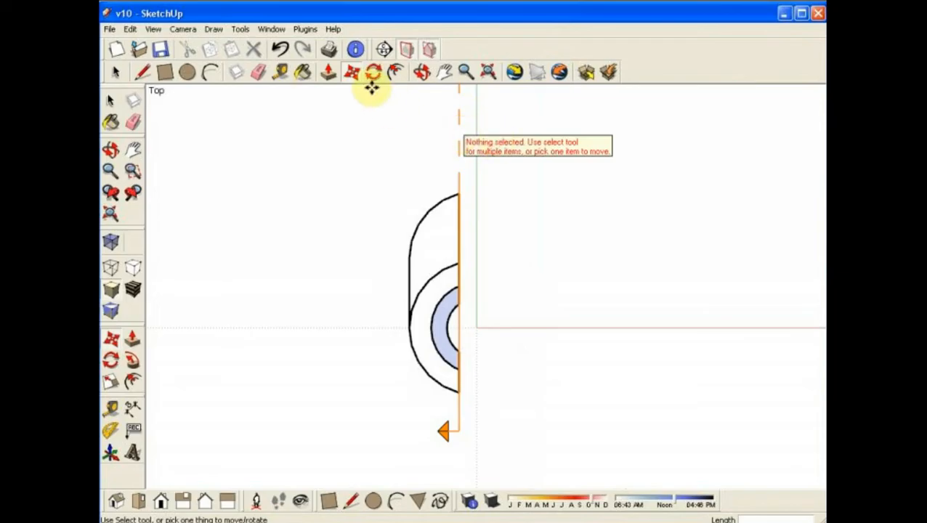
pyautogui.click(110, 101)
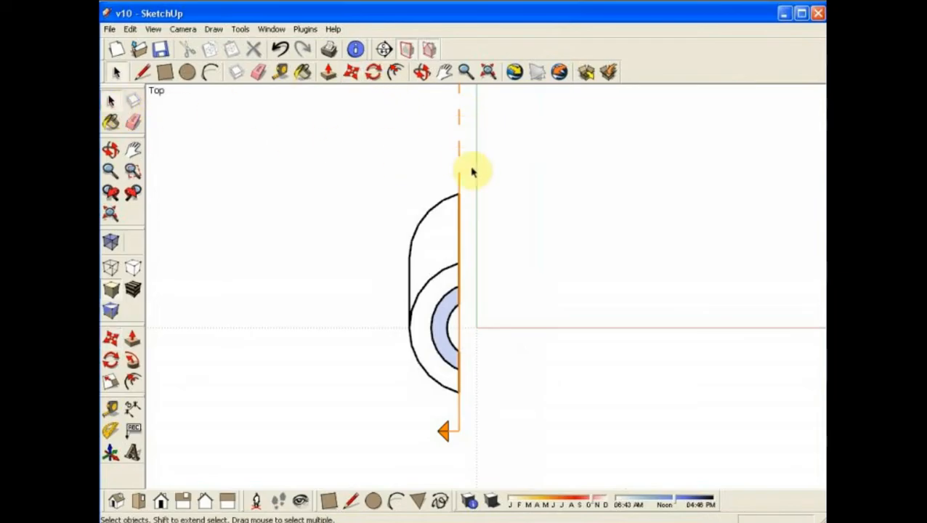
pyautogui.click(459, 155)
pyautogui.click(351, 72)
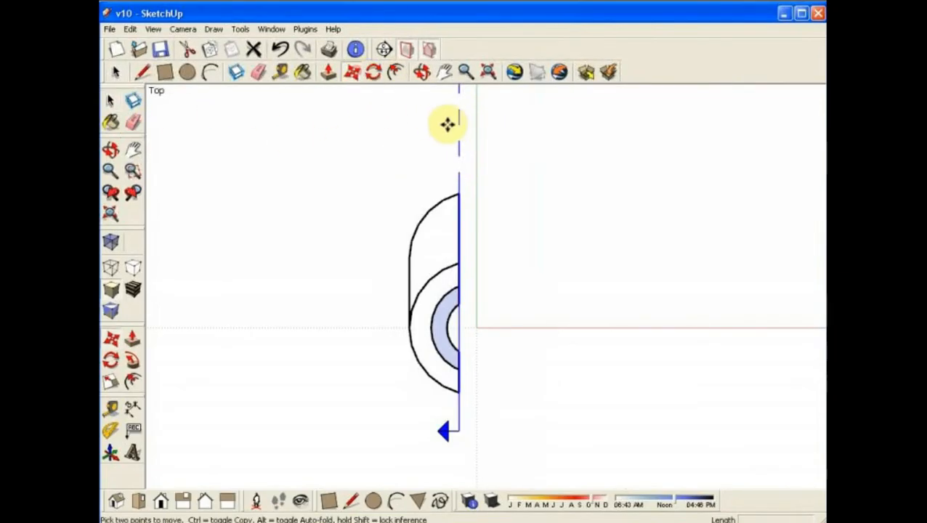
pyautogui.click(456, 121)
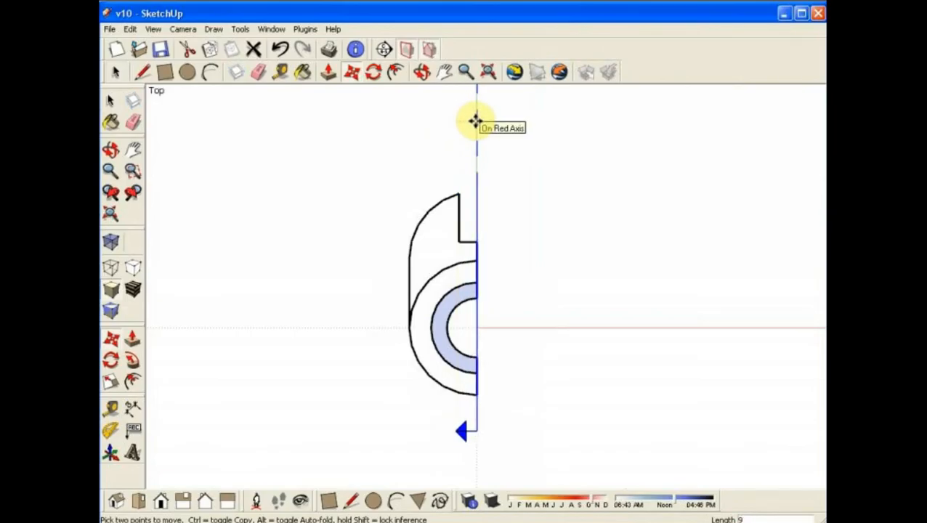
pyautogui.click(475, 121)
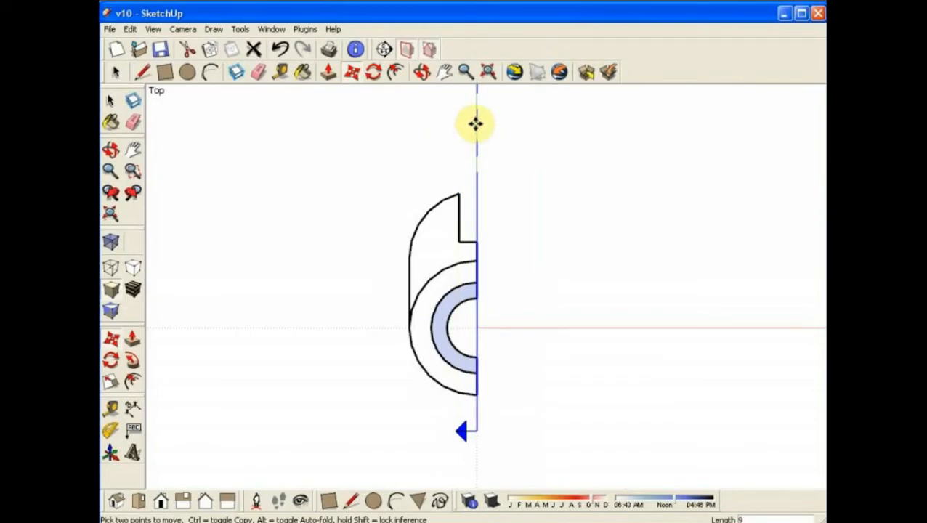
pyautogui.click(111, 101)
# Hide the section plane symbol, toggle the section cut off and on again, and show the cut bracket in isometric view.
pyautogui.click(408, 51)
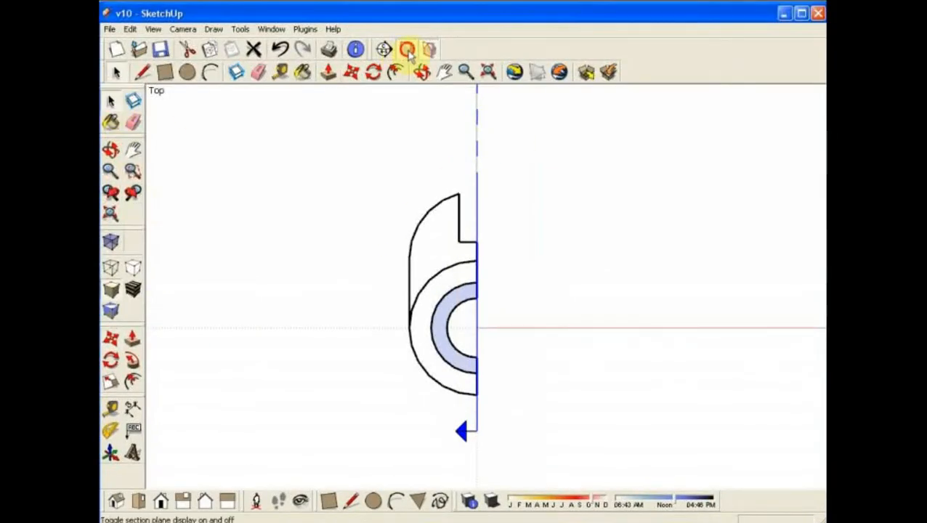
pyautogui.click(429, 51)
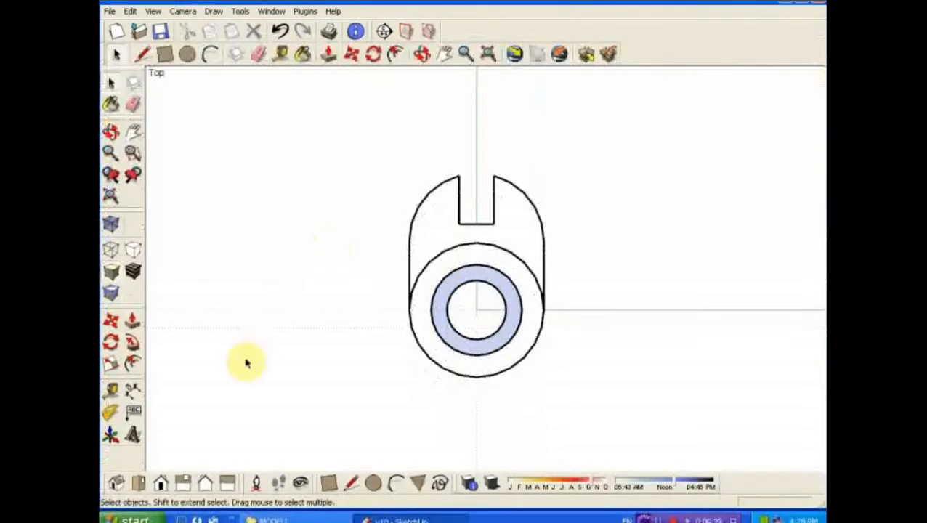
pyautogui.click(116, 502)
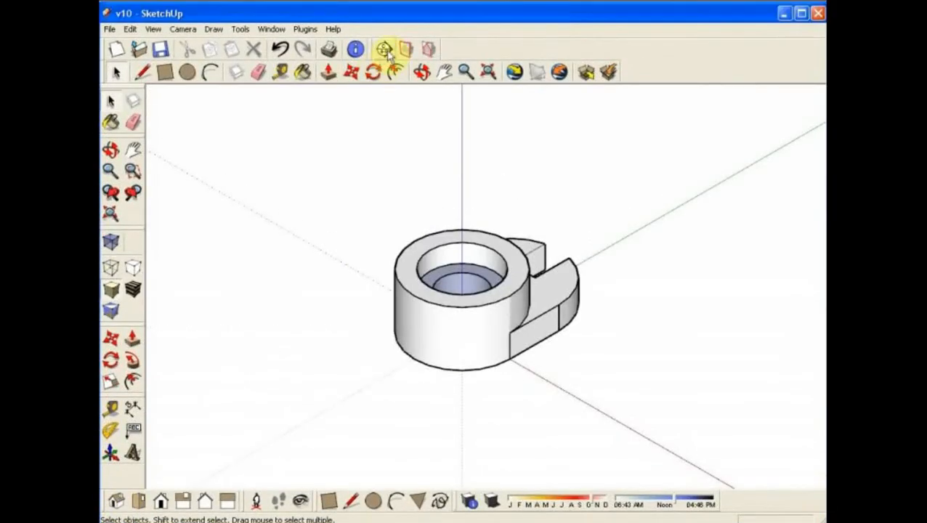
pyautogui.click(427, 50)
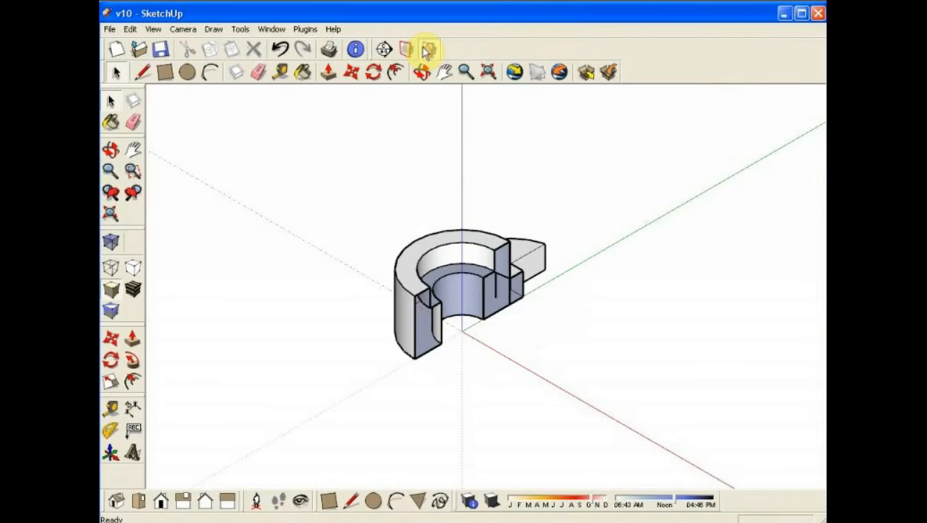
# Hide the two stray vertical edges inside the cut between the central hole and the slot.
pyautogui.scroll(3, 545, 326)
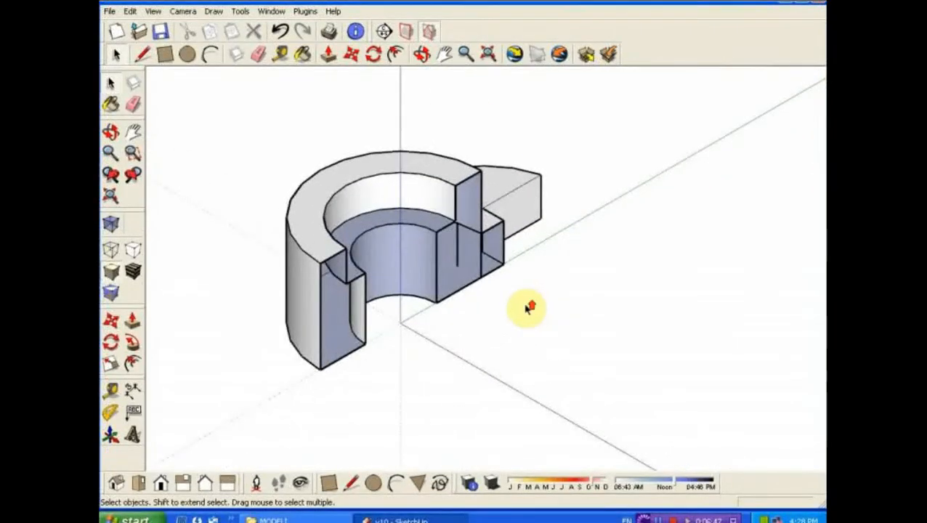
pyautogui.scroll(2, 529, 307)
pyautogui.scroll(5, 493, 291)
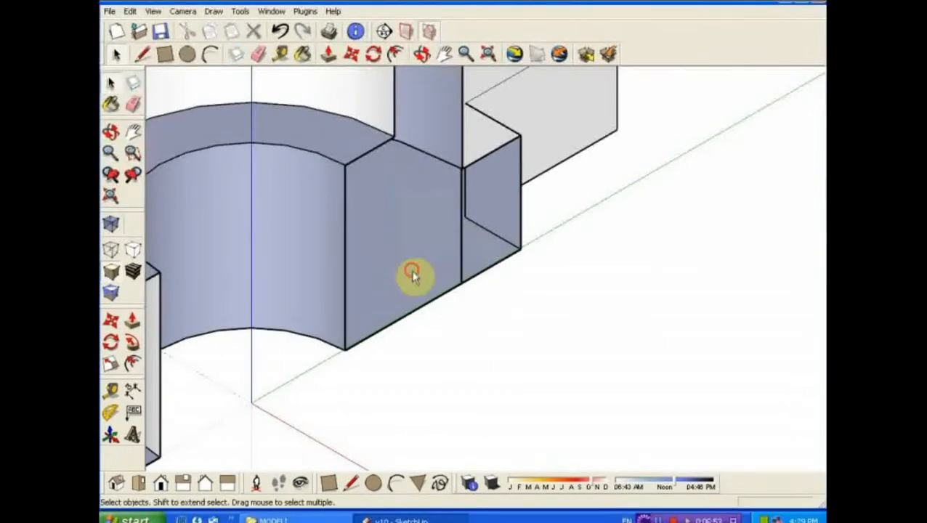
pyautogui.click(422, 287)
pyautogui.scroll(-3, 363, 289)
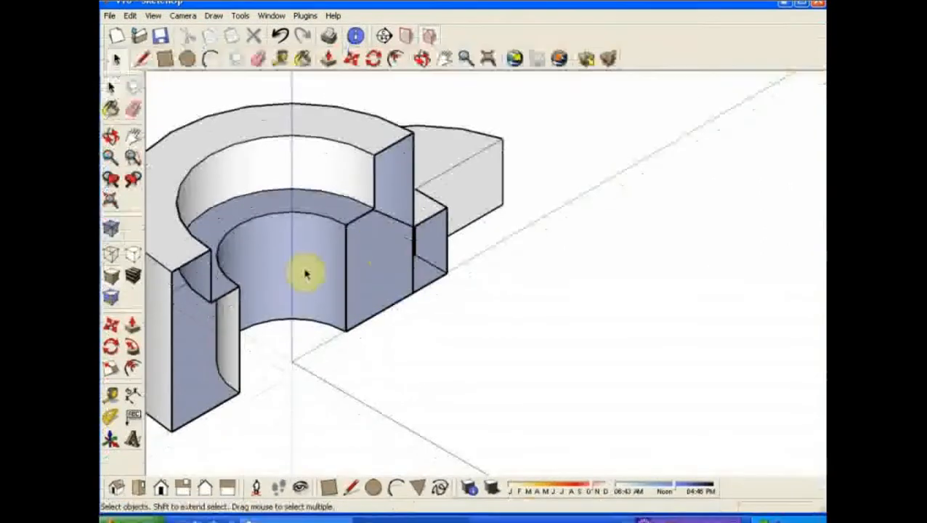
pyautogui.scroll(2, 392, 247)
pyautogui.scroll(-3, 389, 254)
pyautogui.click(422, 72)
pyautogui.moveTo(378, 240); pyautogui.dragTo(302, 342)
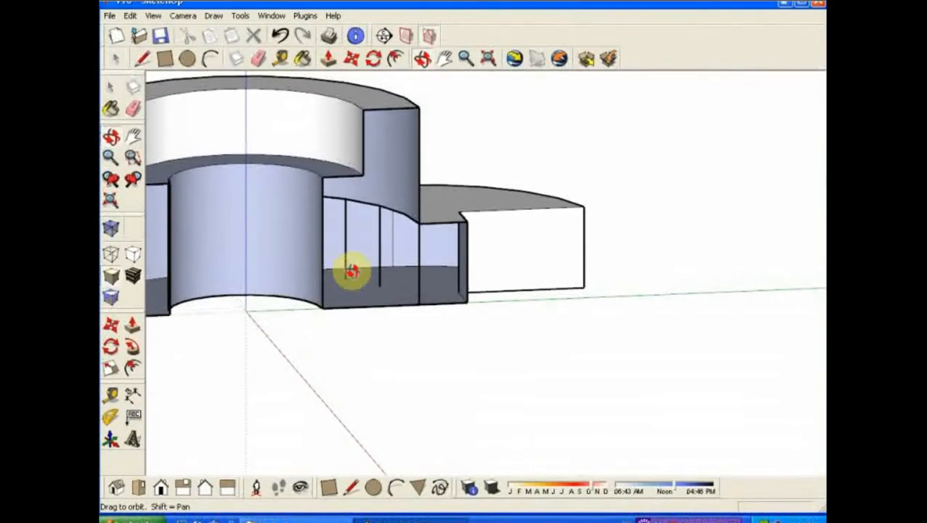
pyautogui.press('space')
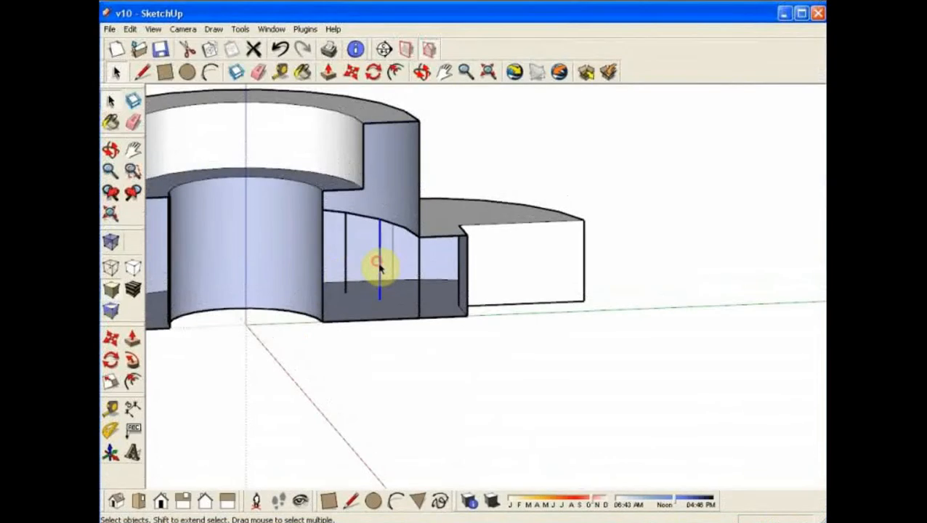
pyautogui.rightClick(379, 268)
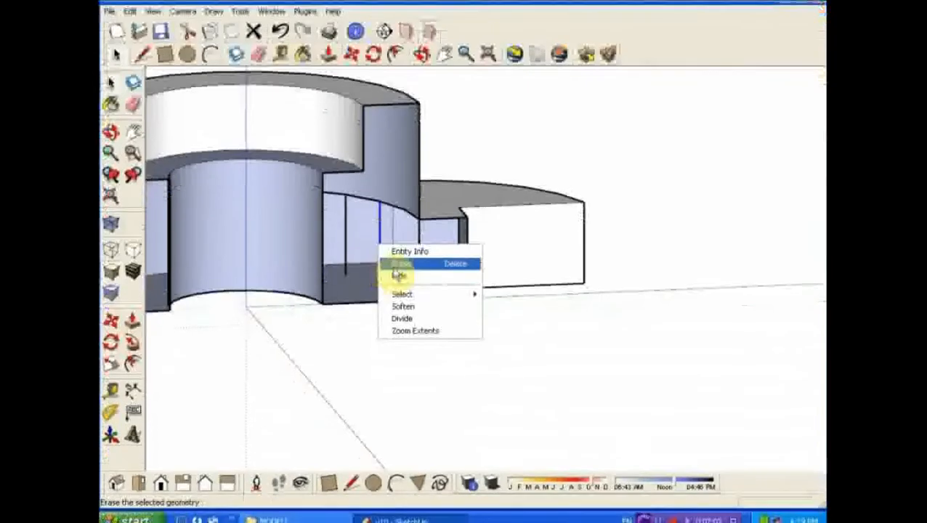
pyautogui.click(392, 291)
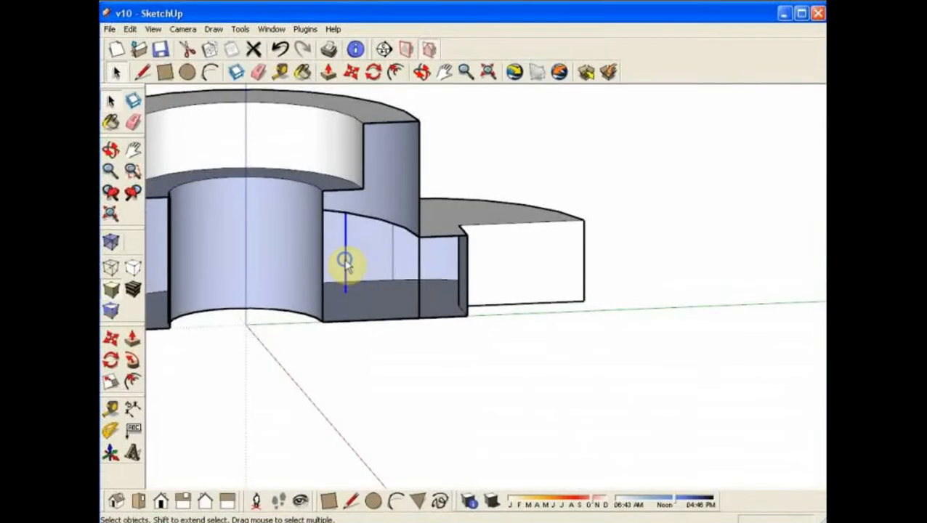
pyautogui.rightClick(345, 262)
pyautogui.click(365, 275)
# Hide the two remaining short vertical edges on the interior wall beneath the boss, seen from the other side of the cut.
pyautogui.scroll(-3, 360, 294)
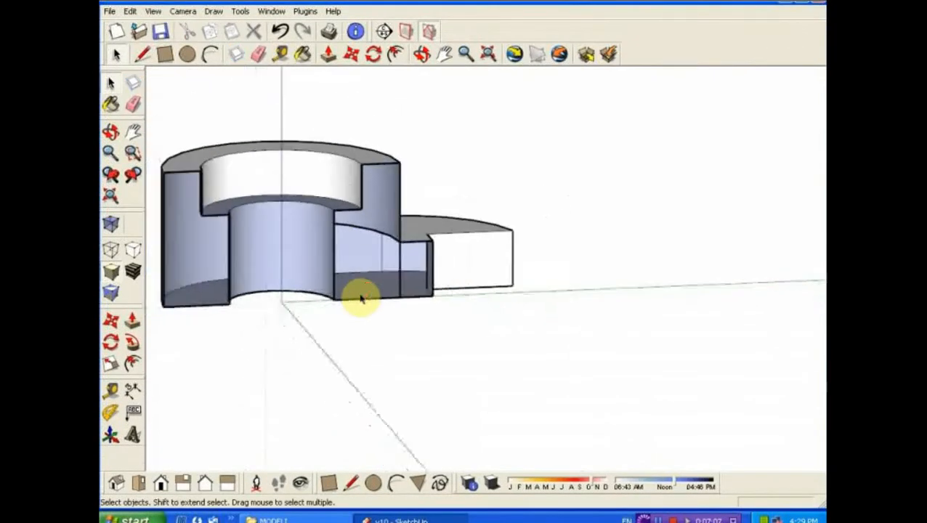
pyautogui.click(421, 73)
pyautogui.moveTo(275, 397); pyautogui.dragTo(269, 355)
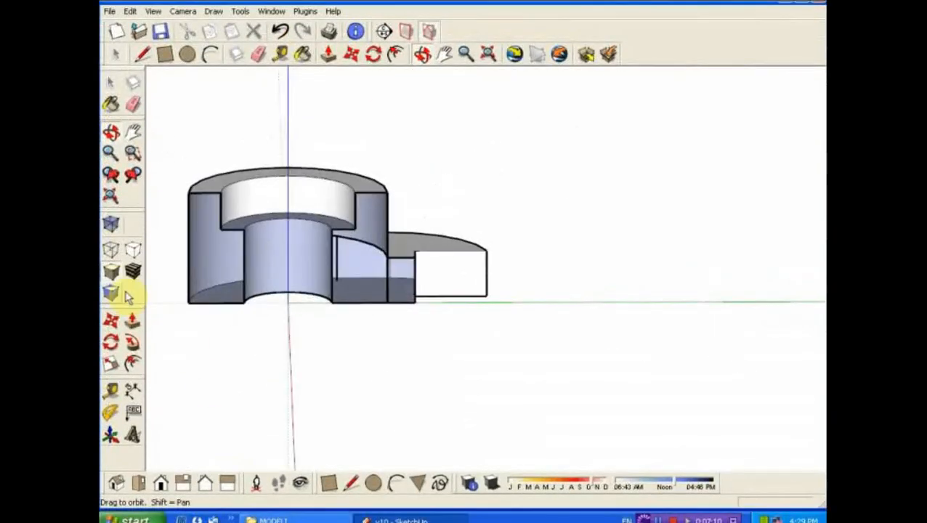
pyautogui.moveTo(399, 271); pyautogui.dragTo(354, 263)
pyautogui.scroll(5, 356, 269)
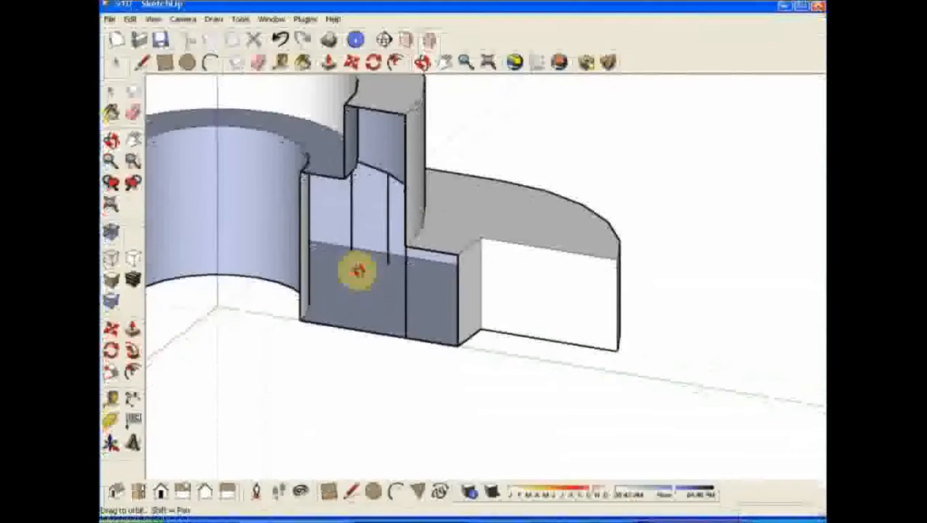
pyautogui.press('space')
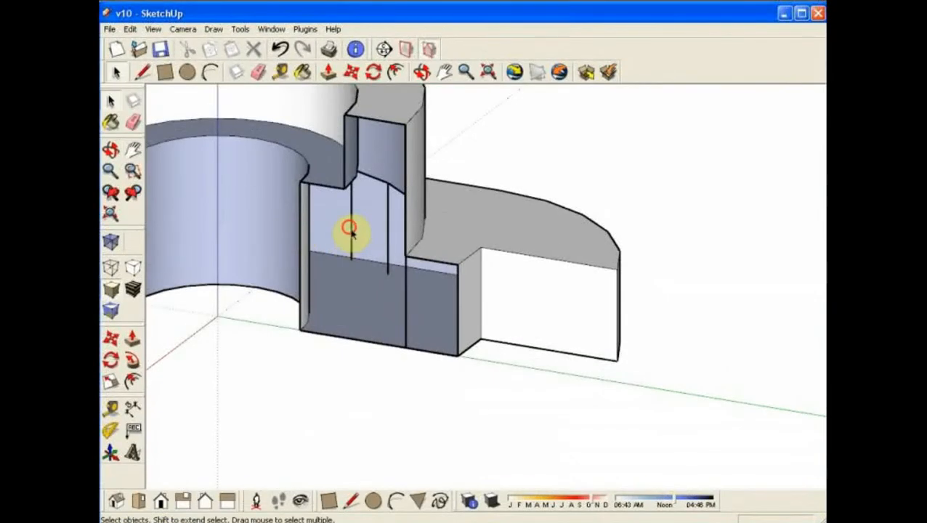
pyautogui.click(350, 230)
pyautogui.rightClick(351, 230)
pyautogui.click(369, 249)
pyautogui.click(388, 240)
pyautogui.click(389, 251)
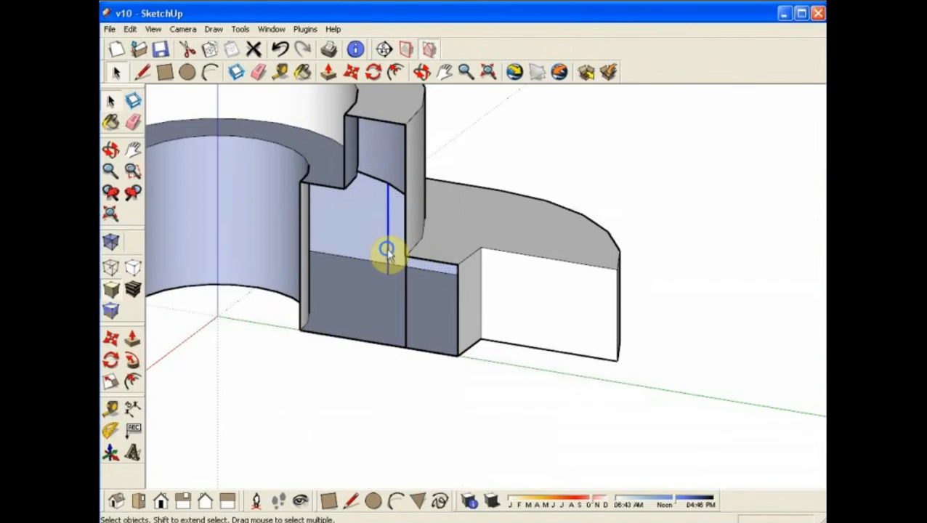
pyautogui.rightClick(388, 252)
pyautogui.click(402, 269)
# Hide the vertical edge dividing boss and plate in the section, and show the cut bracket in the right view.
pyautogui.scroll(-3, 383, 280)
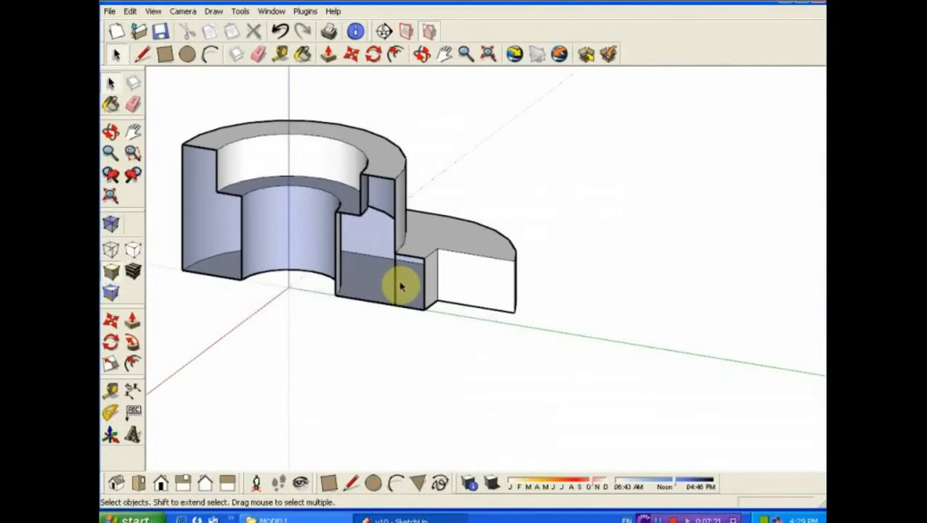
pyautogui.click(393, 283)
pyautogui.rightClick(396, 280)
pyautogui.click(413, 309)
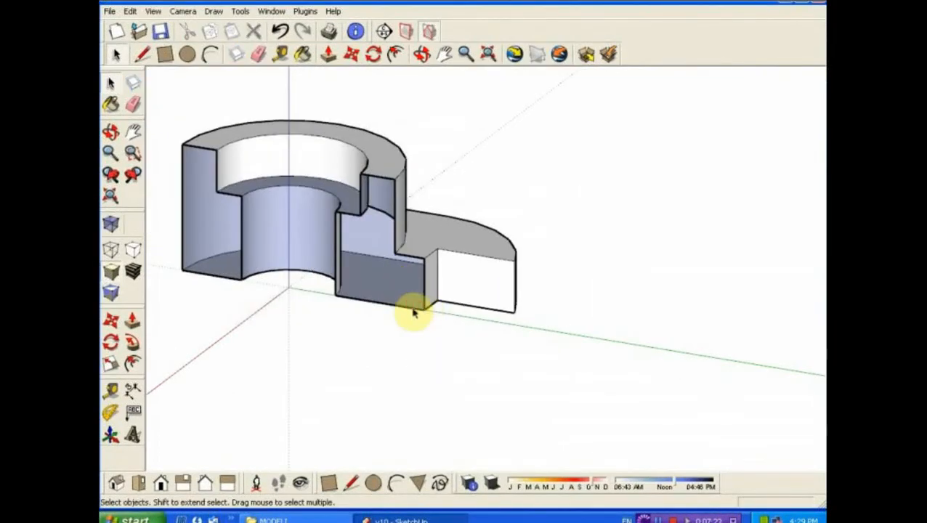
pyautogui.click(183, 484)
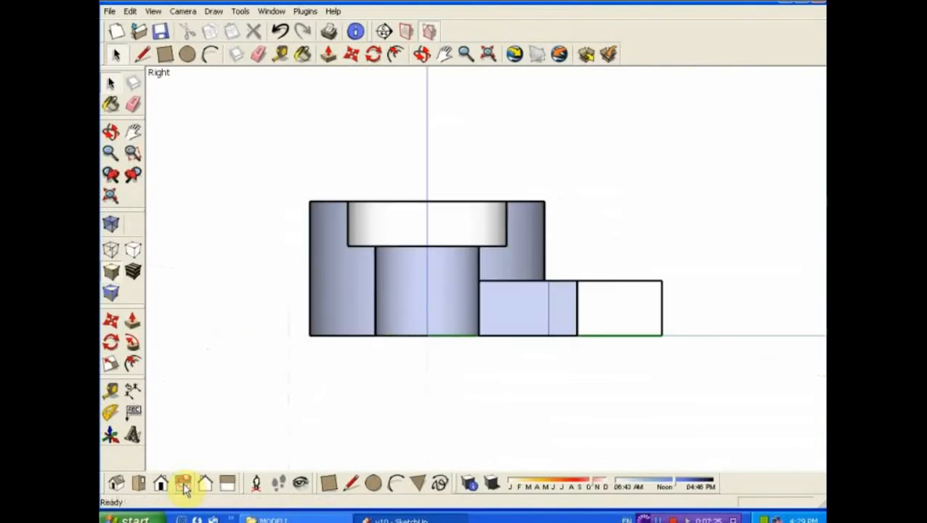
# Hide the thin vertical edge on the plate's section face between hole and slot using the hidden line style, and restore the shaded style.
pyautogui.scroll(2, 590, 305)
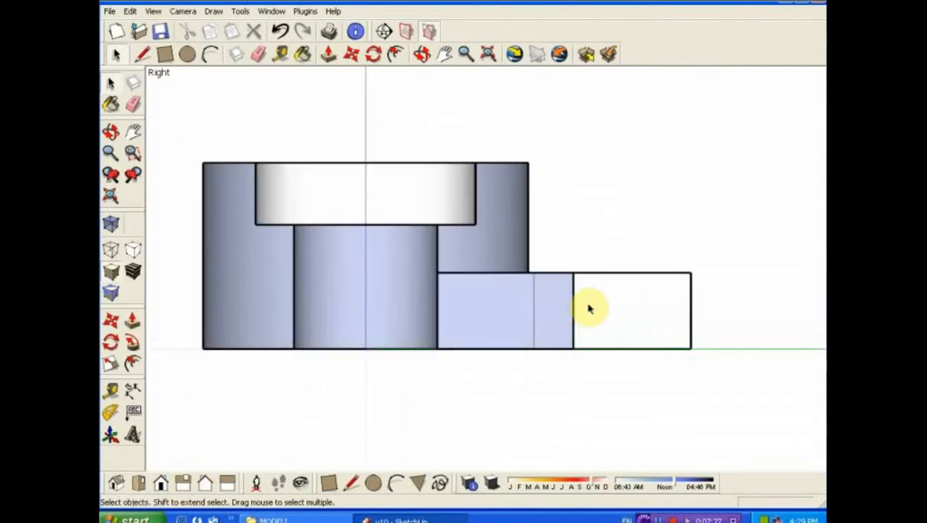
pyautogui.click(132, 251)
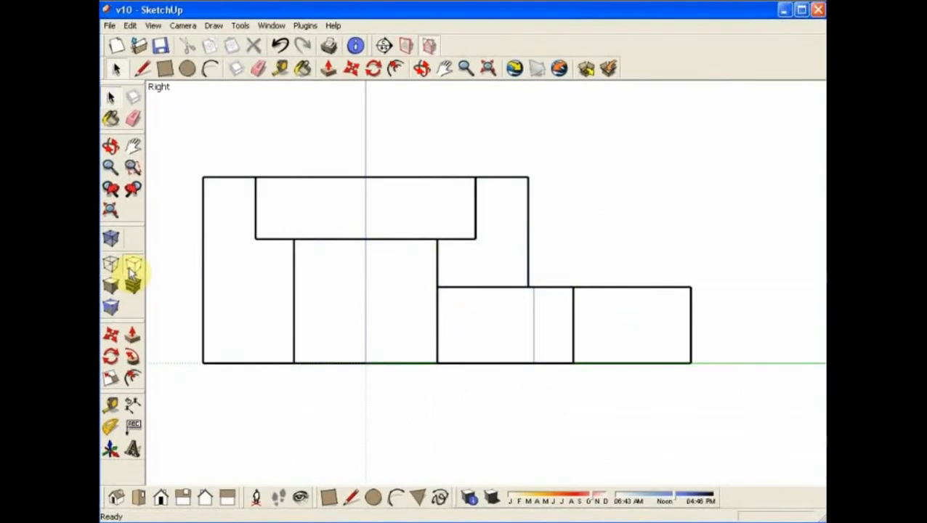
pyautogui.click(530, 329)
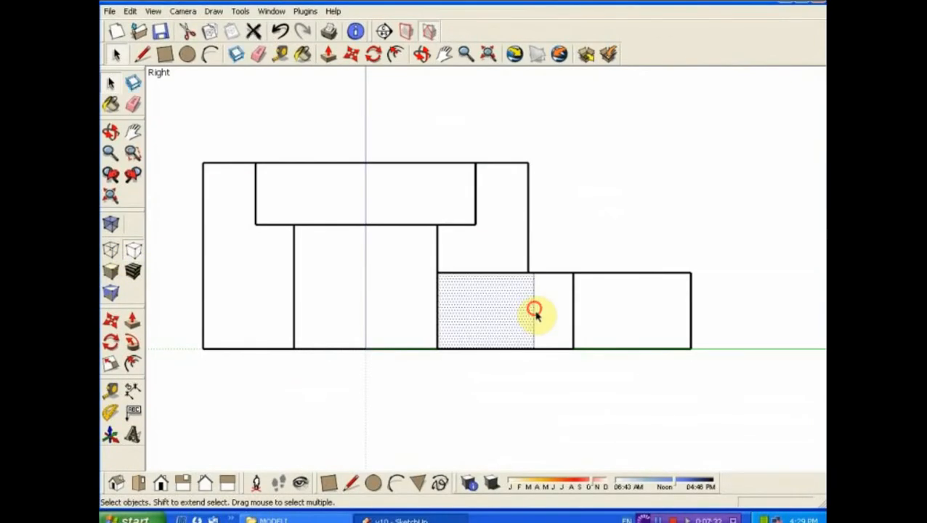
pyautogui.click(535, 314)
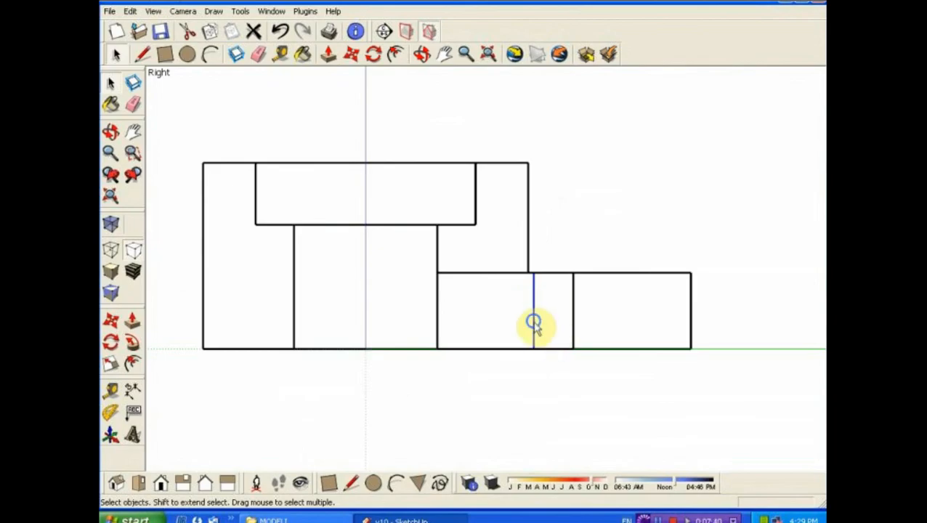
pyautogui.rightClick(534, 325)
pyautogui.click(555, 354)
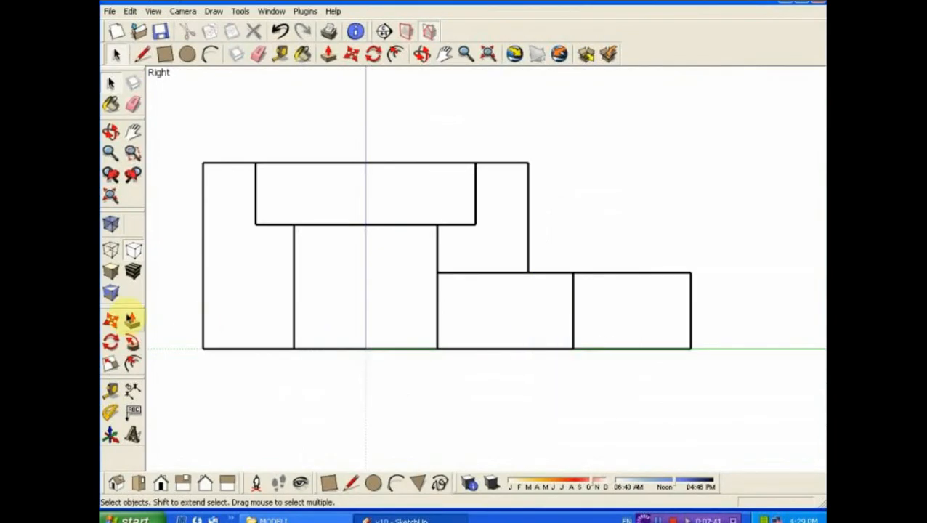
pyautogui.click(112, 275)
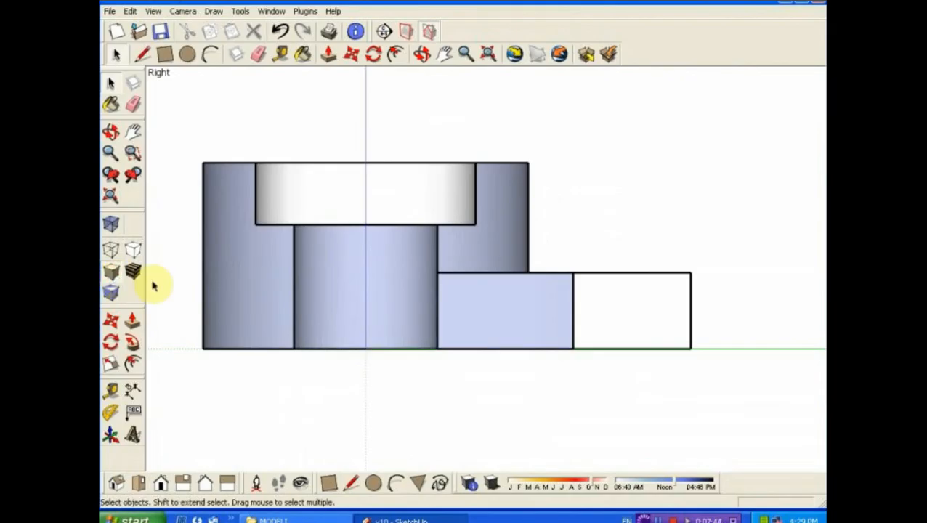
# Inspect the cut bracket from an angle and in top view, switching the section cut off and on again for the isometric view.
pyautogui.scroll(-4, 155, 284)
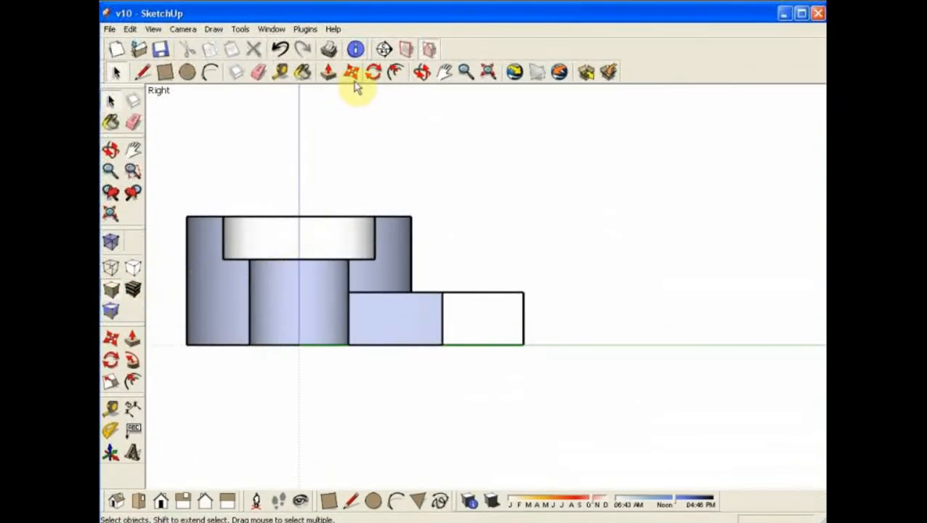
pyautogui.click(422, 72)
pyautogui.moveTo(300, 307); pyautogui.dragTo(349, 409)
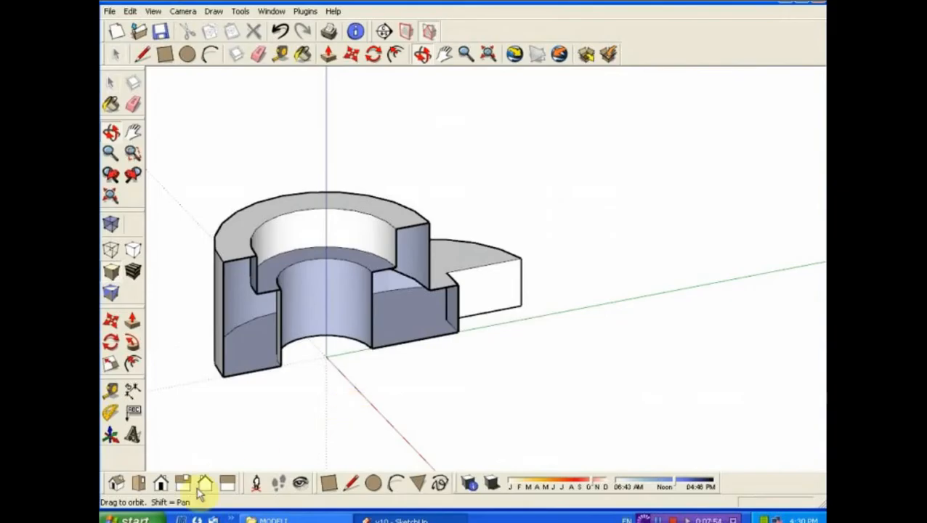
pyautogui.click(138, 486)
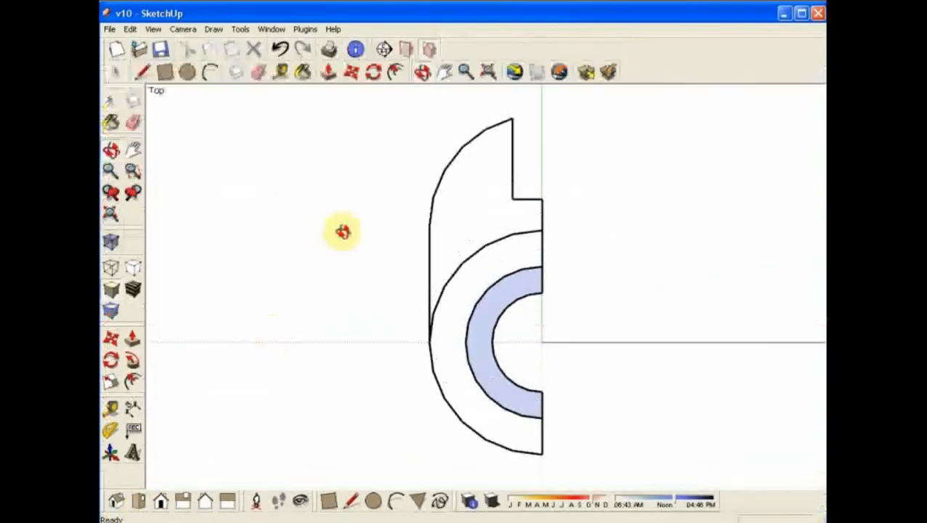
pyautogui.click(429, 30)
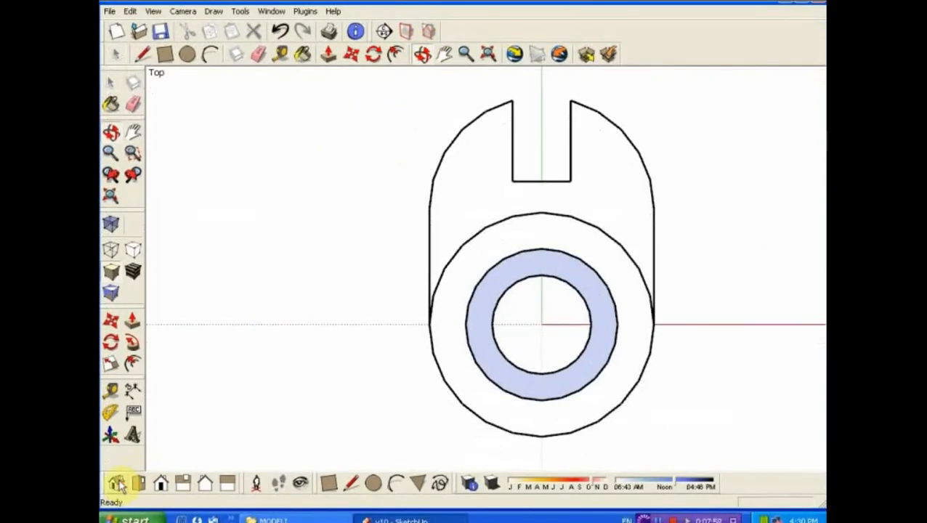
pyautogui.click(116, 502)
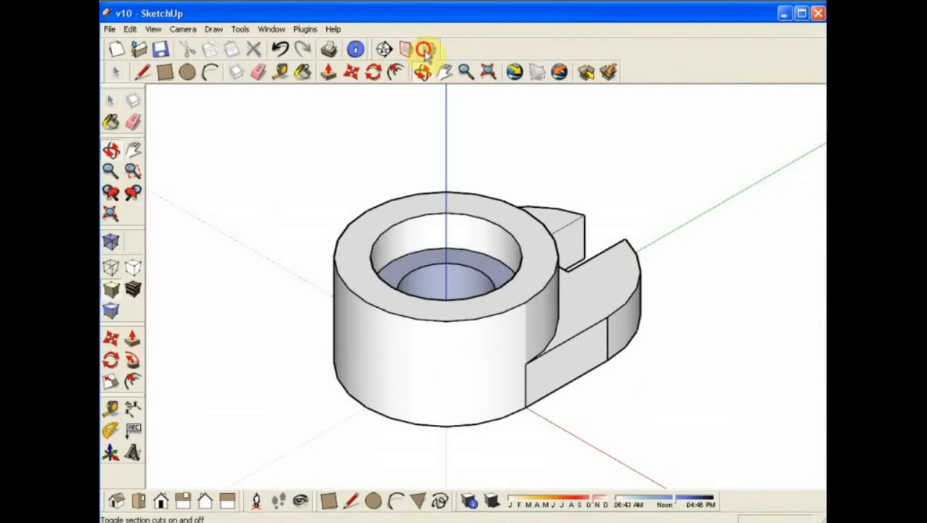
pyautogui.click(426, 50)
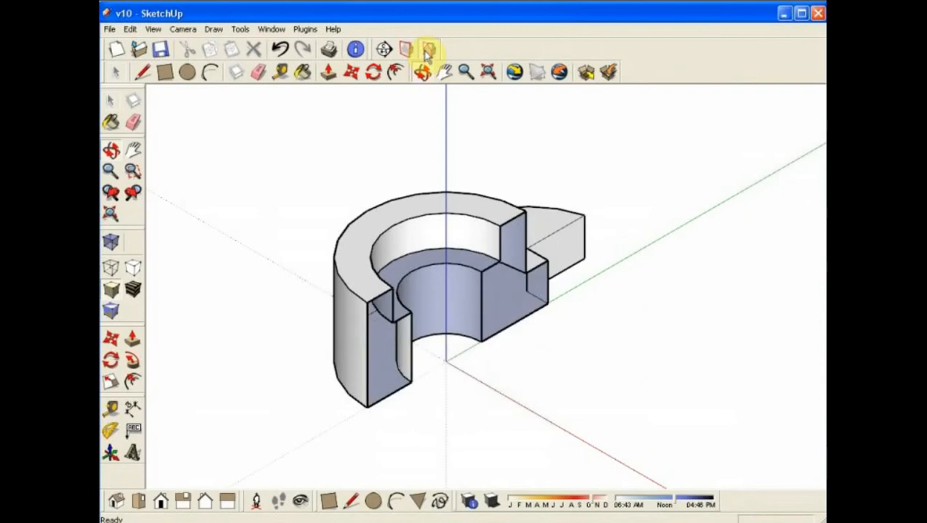
# Examine the cut bracket from several angles and in the front and top views, comparing it uncut and sectioned in isometric view.
pyautogui.click(423, 72)
pyautogui.moveTo(259, 311); pyautogui.dragTo(308, 337)
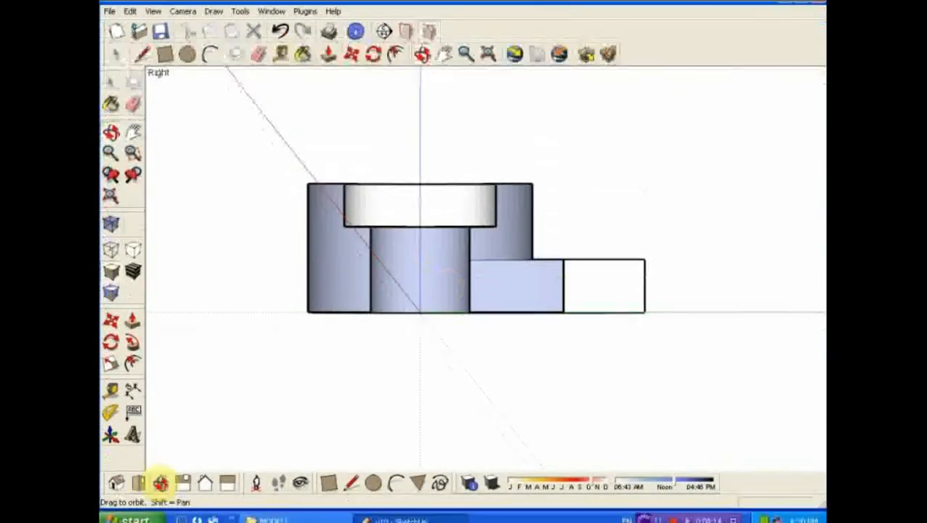
pyautogui.click(116, 483)
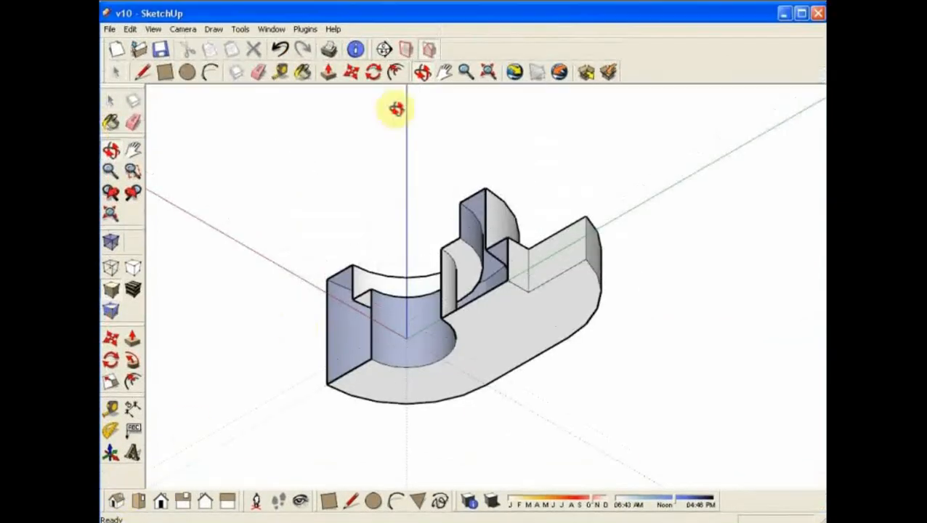
pyautogui.click(163, 486)
pyautogui.click(143, 486)
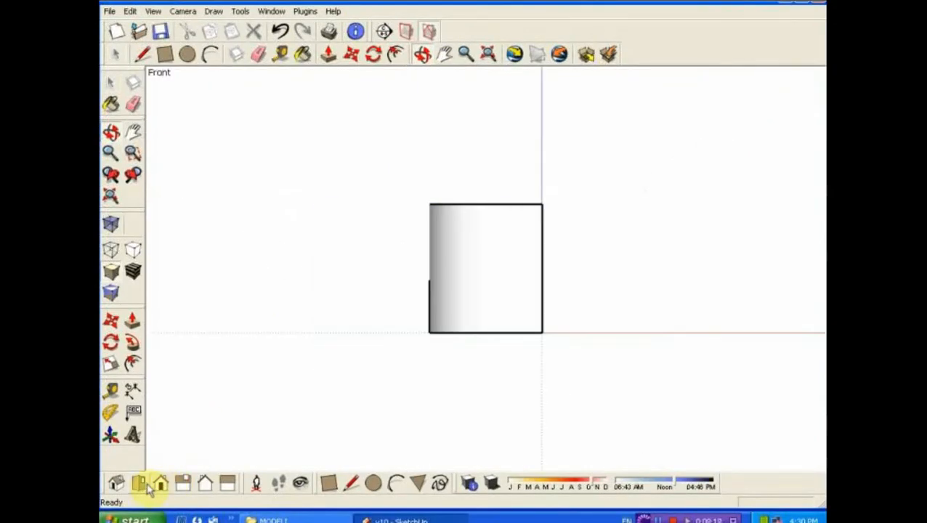
pyautogui.click(141, 484)
pyautogui.click(429, 30)
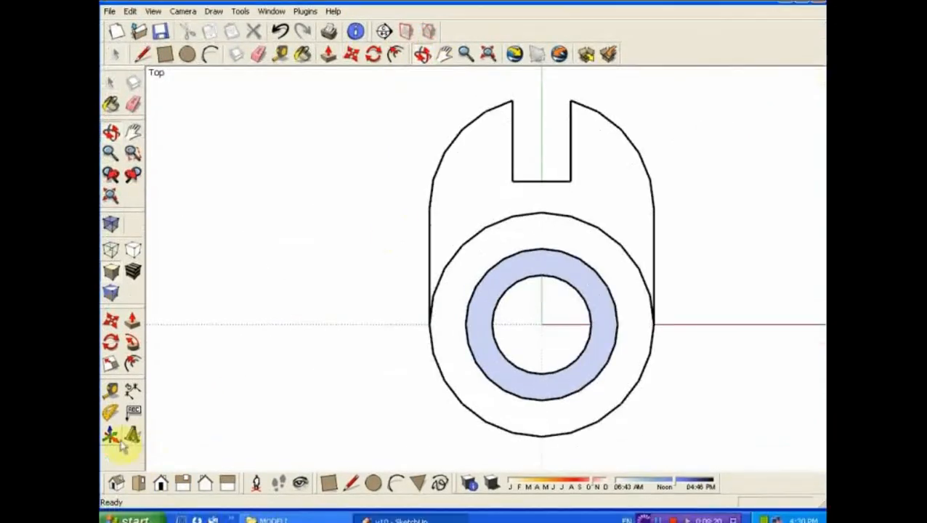
pyautogui.click(117, 483)
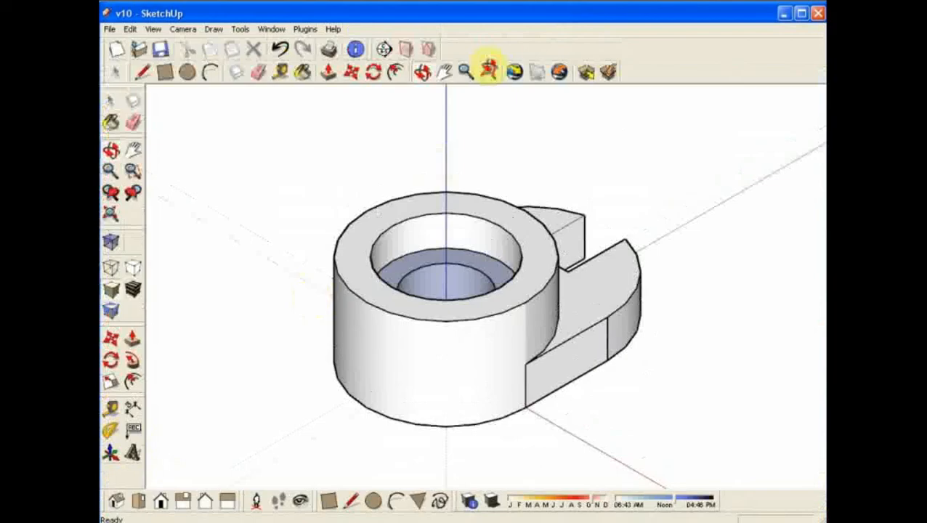
pyautogui.click(429, 49)
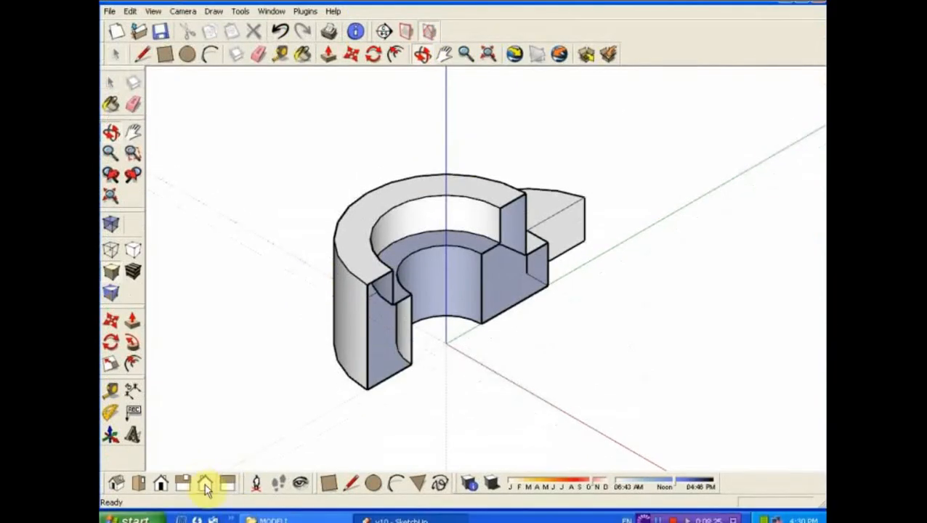
# Review the sectioned bracket in the left, back, right, front, top and isometric views, ending on the right view.
pyautogui.click(230, 483)
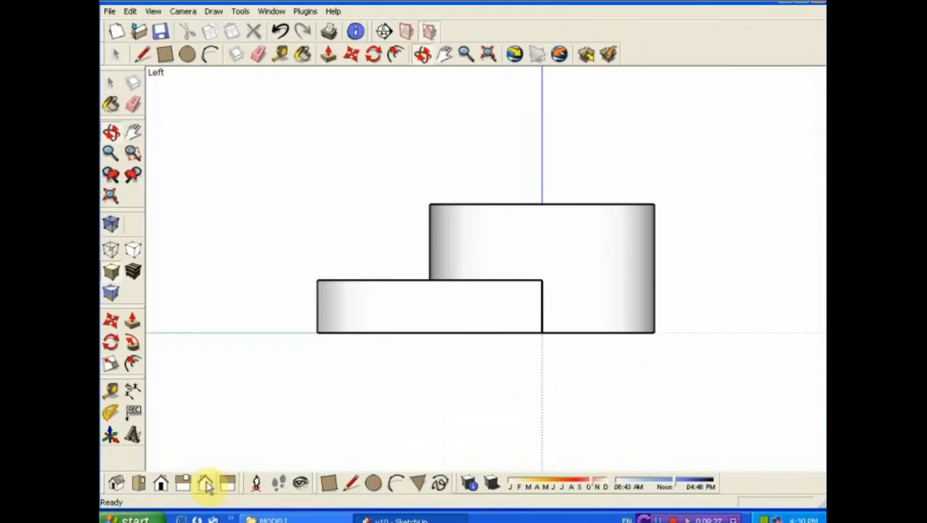
pyautogui.click(206, 484)
pyautogui.click(183, 484)
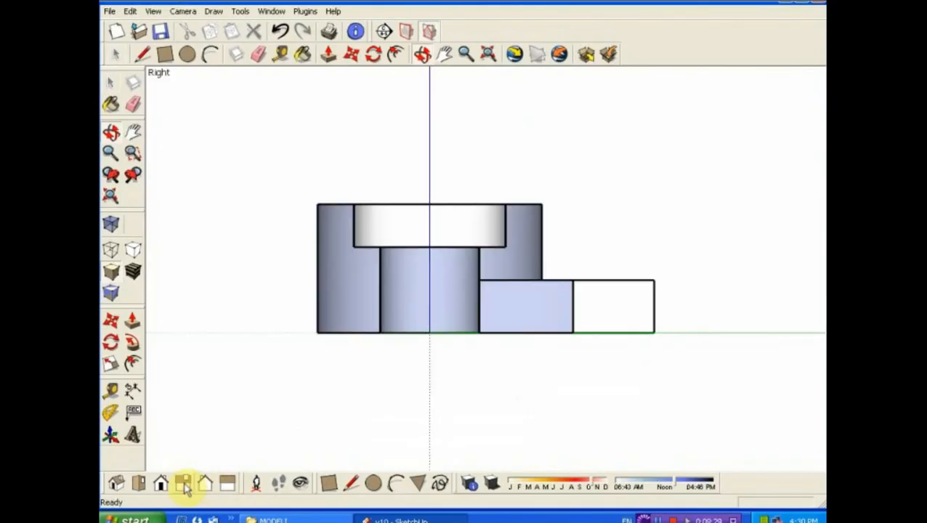
pyautogui.click(161, 484)
pyautogui.click(142, 486)
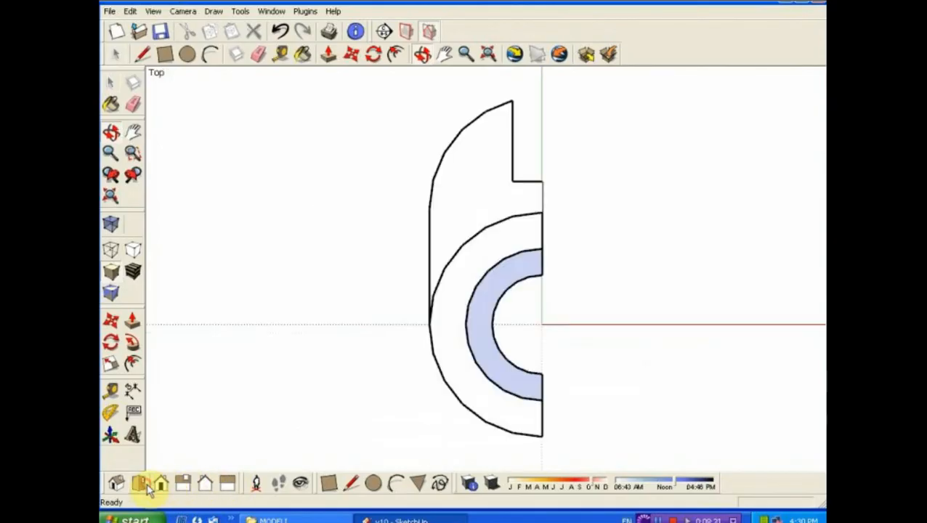
pyautogui.click(116, 483)
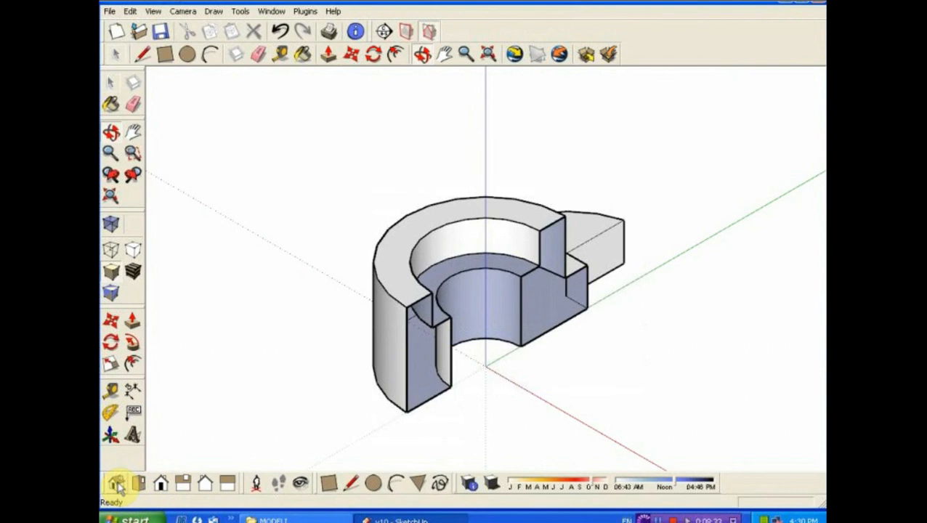
pyautogui.click(183, 484)
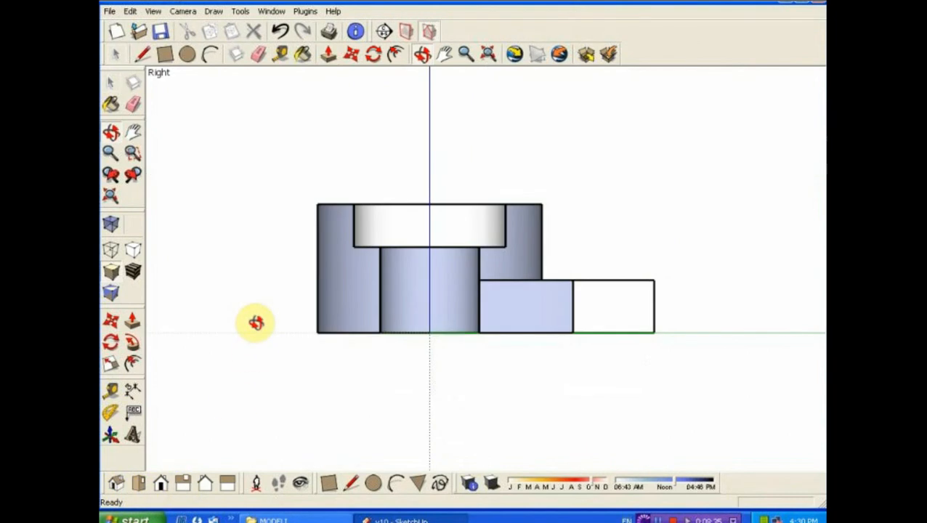
pyautogui.click(675, 520)
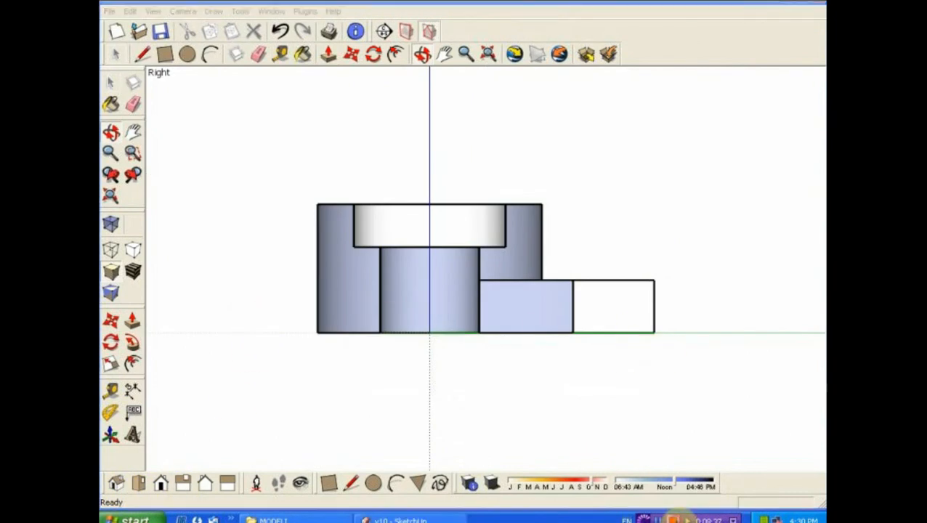